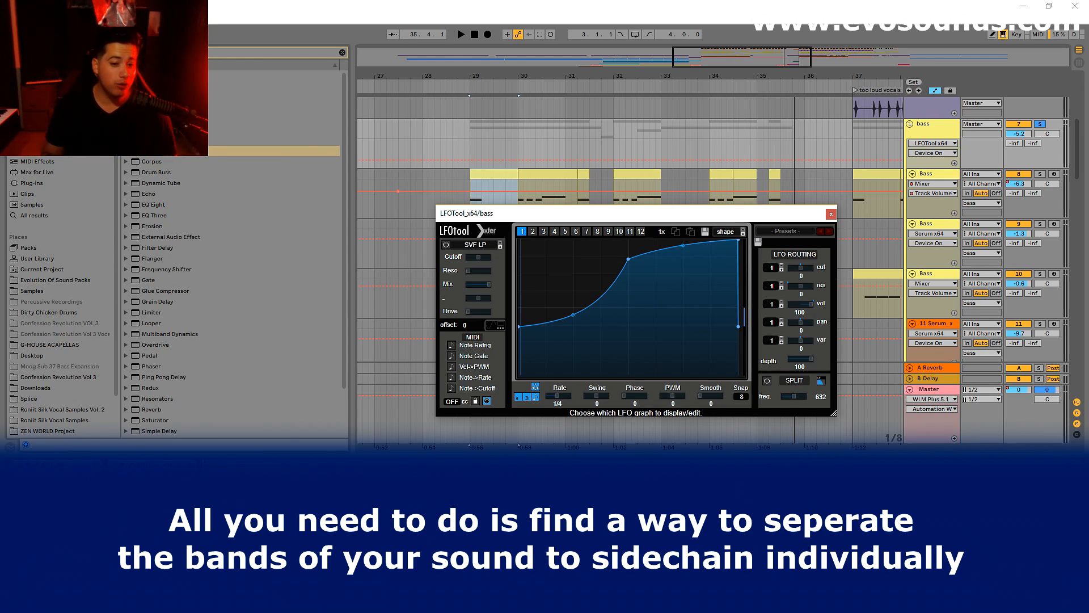
Step: Play back the bass group with LFOTool bypassed to hear it without the volume ducking
{"action": "left_click", "coordinate": [543, 300]}
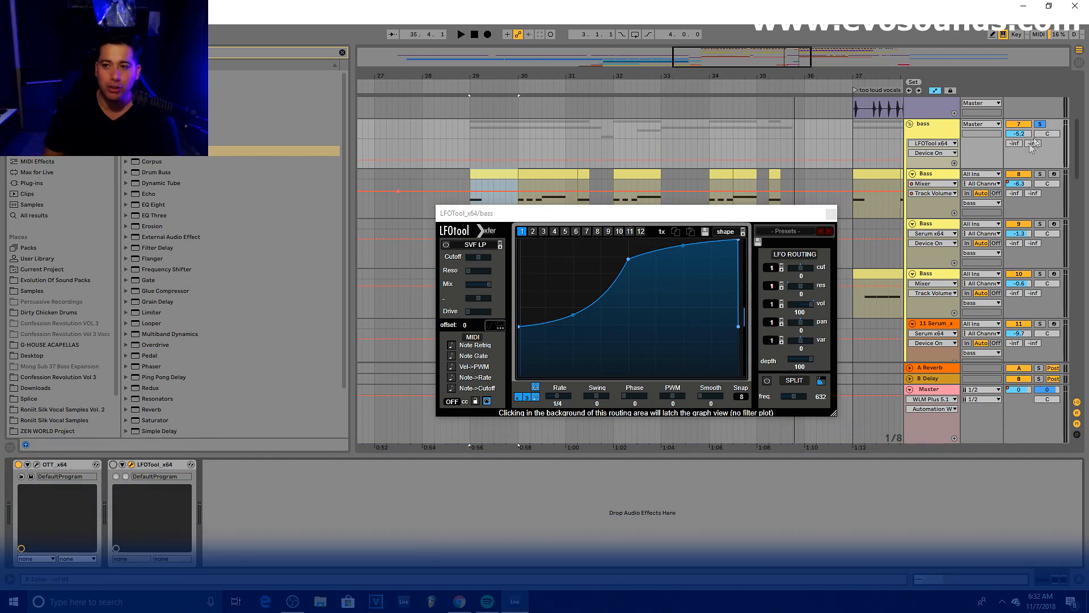
{"action": "key", "text": "space"}
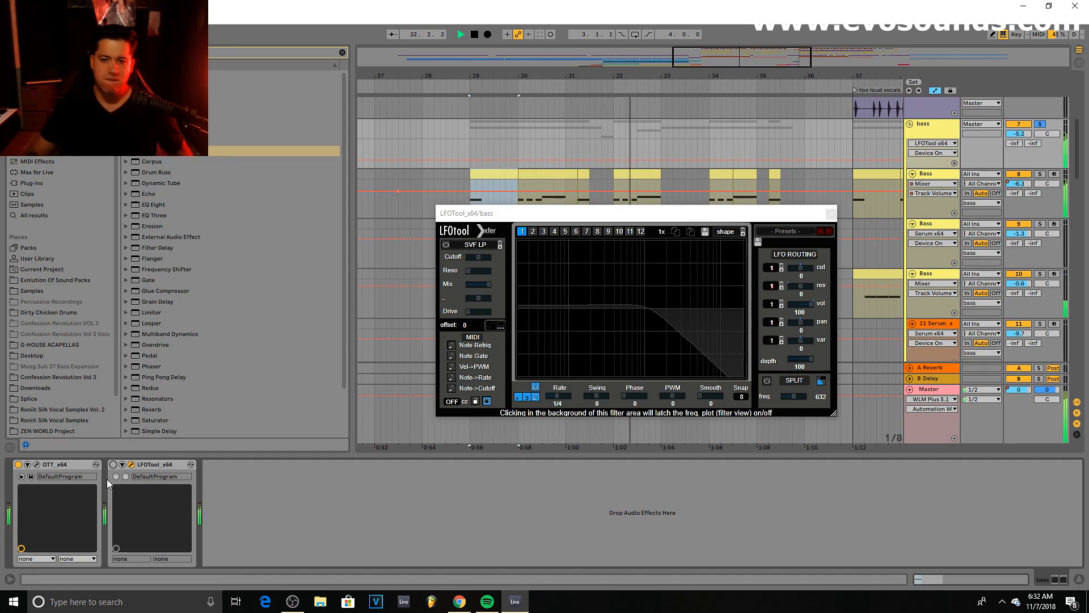
{"action": "key", "text": "space"}
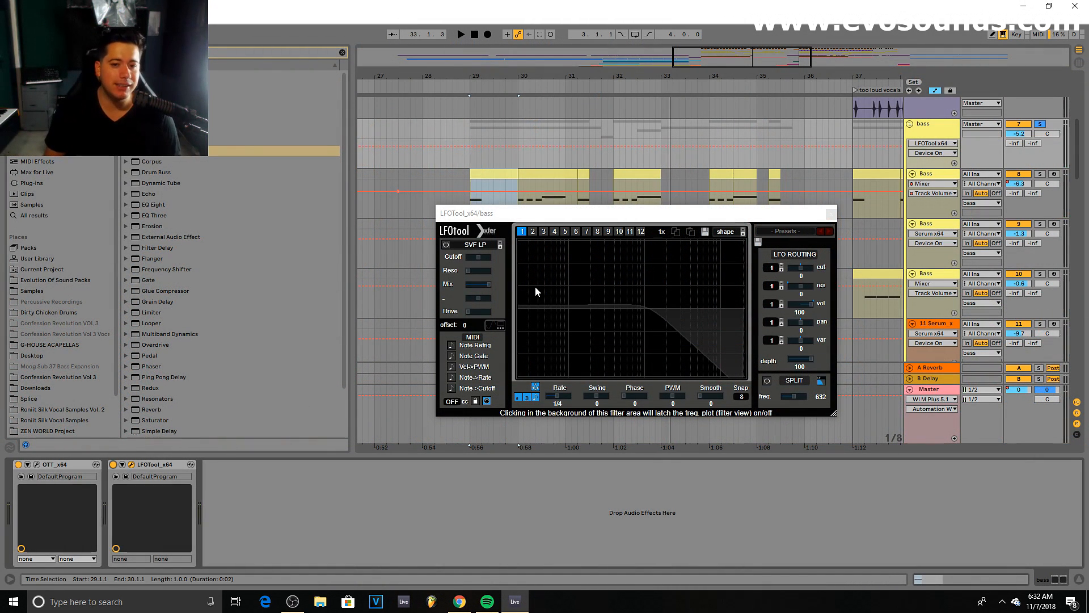
{"action": "left_click", "coordinate": [584, 277]}
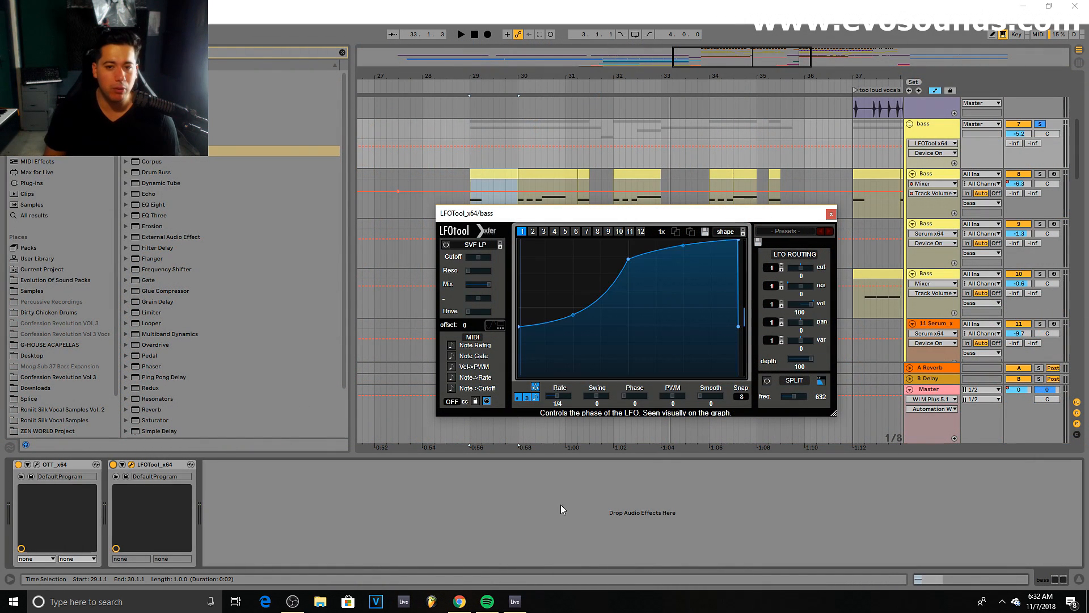
Step: Reshape LFO graph 1 to start at the minimum, rise to full level at the midpoint and stay there, and audition it
{"action": "left_click_drag", "start_coordinate": [517, 326], "coordinate": [519, 375]}
{"action": "key", "text": "space"}
{"action": "left_click_drag", "start_coordinate": [627, 258], "coordinate": [628, 240]}
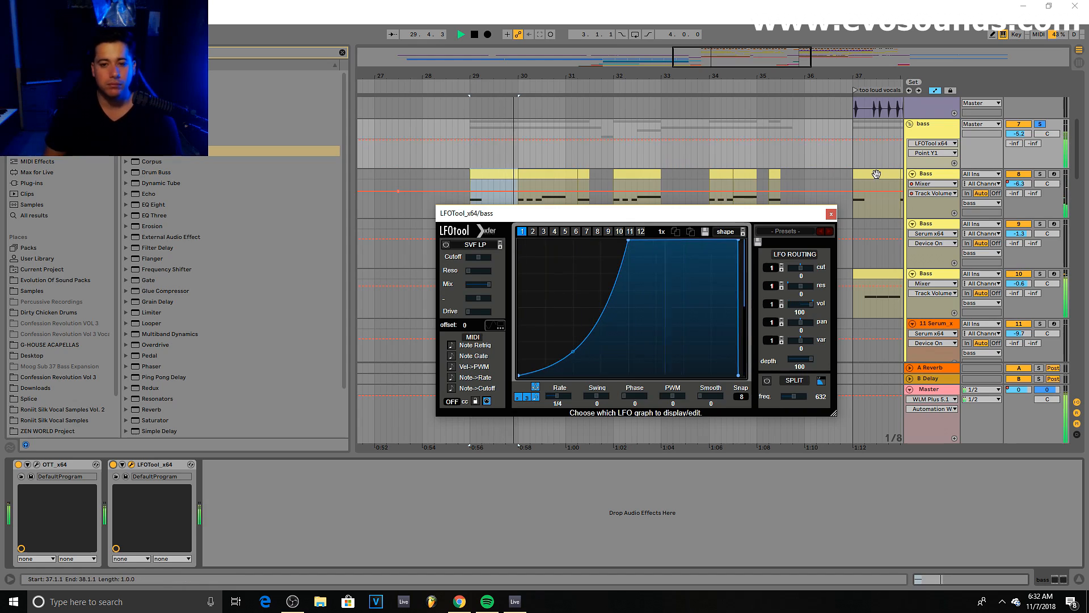
{"action": "left_click_drag", "start_coordinate": [737, 240], "coordinate": [736, 232]}
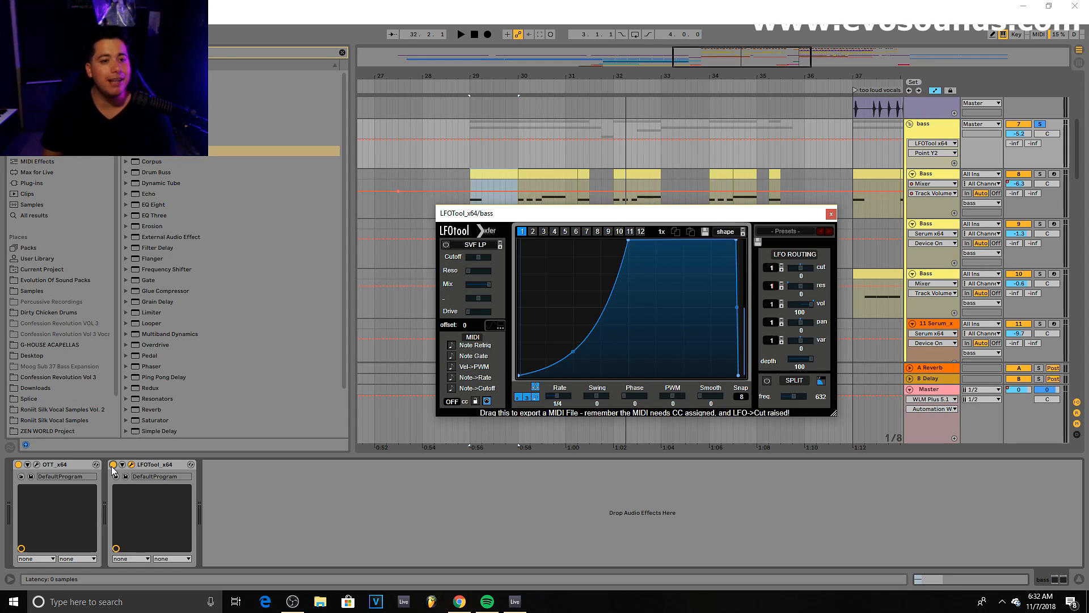
Step: Bypass LFOTool and insert an Audio Effect Rack between OTT and LFOTool on the bass group
{"action": "left_click", "coordinate": [113, 464]}
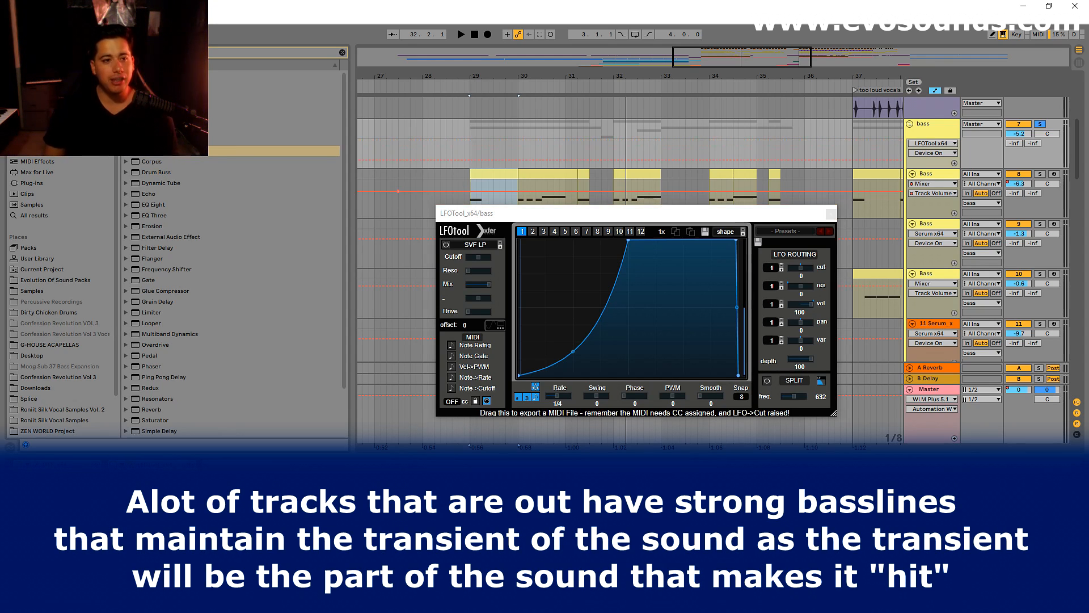
{"action": "left_click", "coordinate": [160, 140]}
{"action": "left_click_drag", "start_coordinate": [160, 86], "coordinate": [216, 493]}
Step: Raise the start point of LFO graph 1 to full level to flatten the curve
{"action": "left_click_drag", "start_coordinate": [519, 375], "coordinate": [505, 164]}
{"action": "double_click", "coordinate": [546, 246]}
{"action": "left_click_drag", "start_coordinate": [546, 246], "coordinate": [533, 383]}
{"action": "left_click_drag", "start_coordinate": [526, 262], "coordinate": [519, 301]}
{"action": "double_click", "coordinate": [533, 375]}
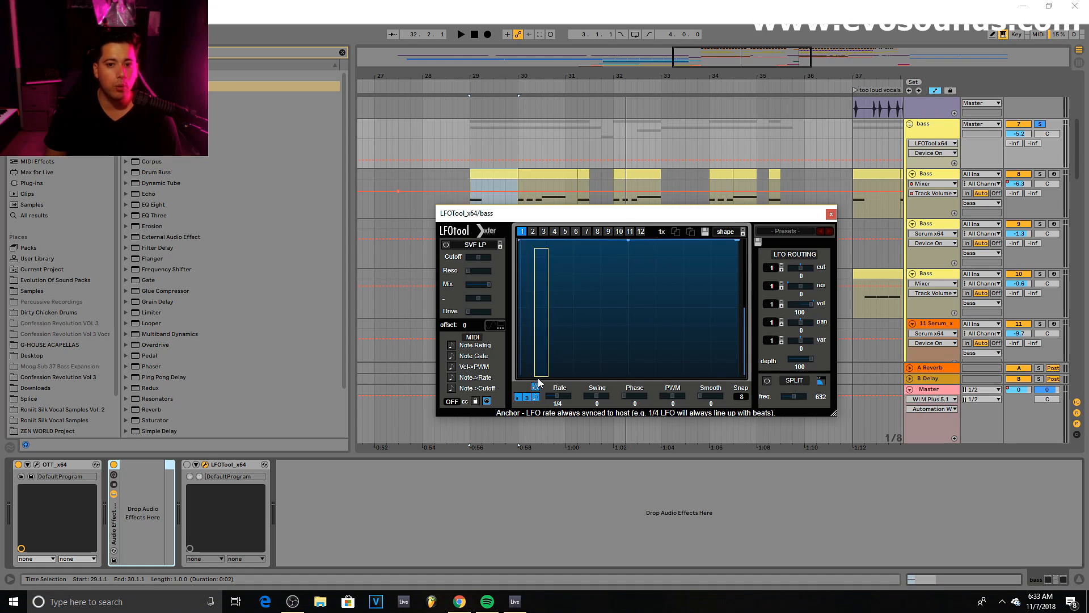
Step: Reshape LFO graph 1 to dip to the minimum just after the start and curve back up, and close the LFOTool window
{"action": "left_click", "coordinate": [542, 232]}
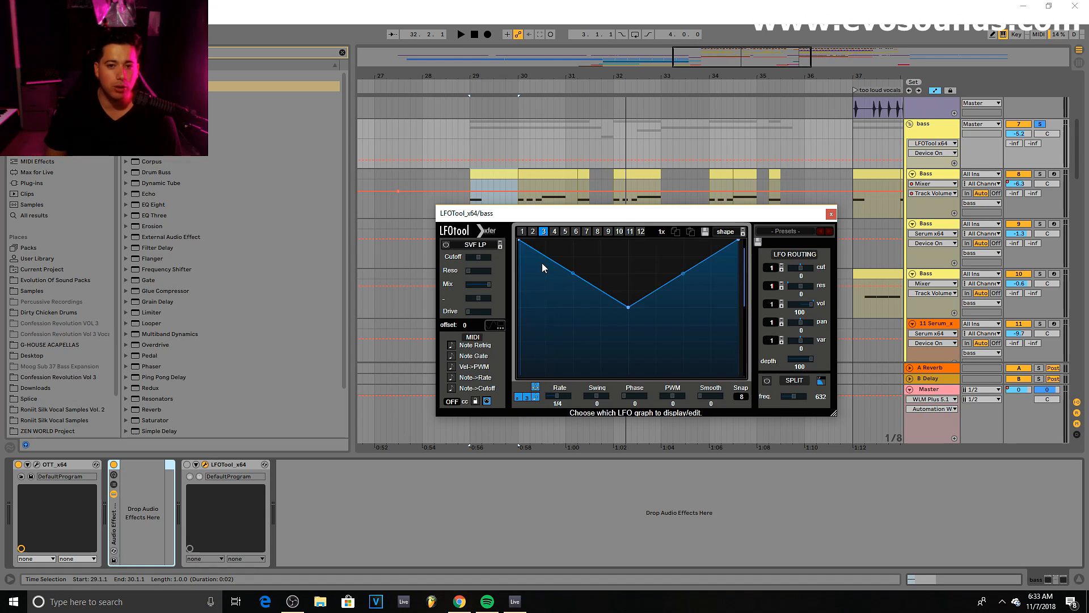
{"action": "left_click", "coordinate": [522, 232]}
{"action": "double_click", "coordinate": [627, 242]}
{"action": "left_click_drag", "start_coordinate": [627, 242], "coordinate": [553, 437]}
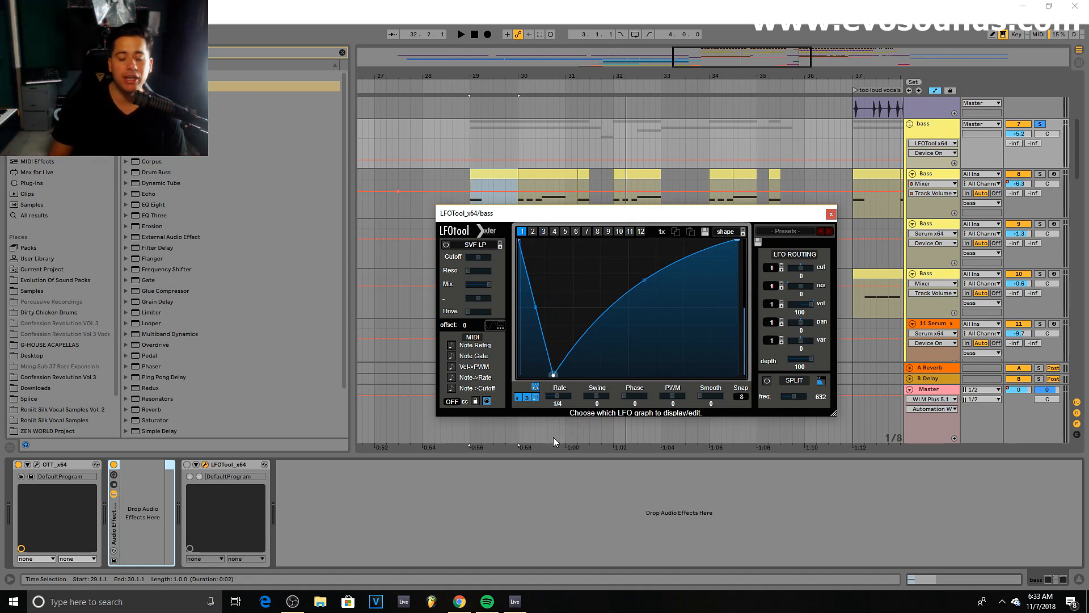
{"action": "left_click", "coordinate": [831, 212]}
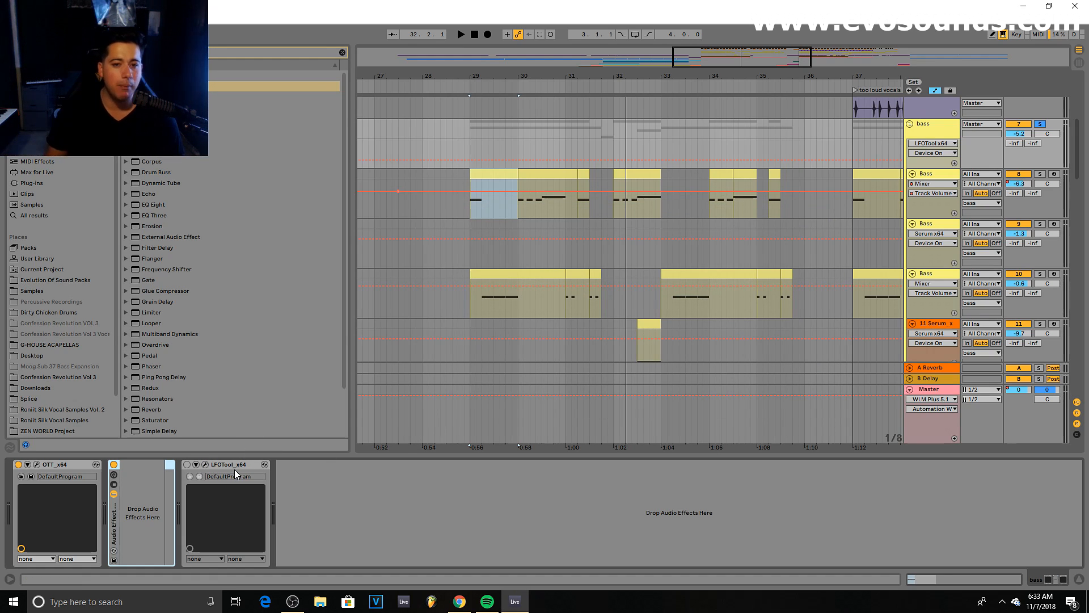
Step: Add EQ Three to the Audio Effect Rack's chain and add another EQ Three as a second parallel chain
{"action": "scroll", "coordinate": [171, 168], "scroll_direction": "down", "scroll_amount": 3}
{"action": "left_click", "coordinate": [154, 155]}
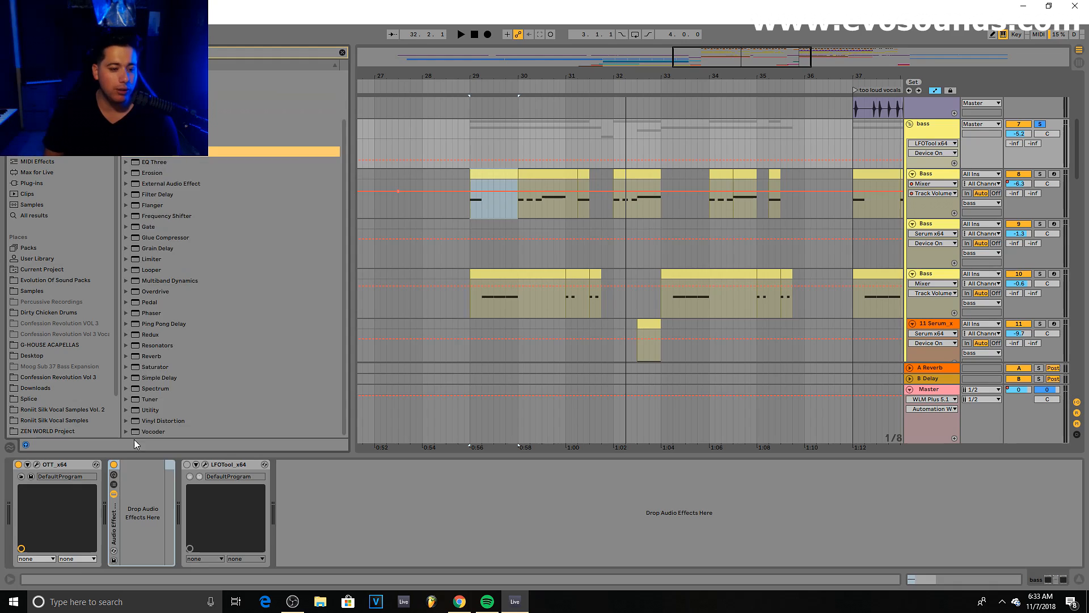
{"action": "left_click_drag", "start_coordinate": [154, 161], "coordinate": [153, 511]}
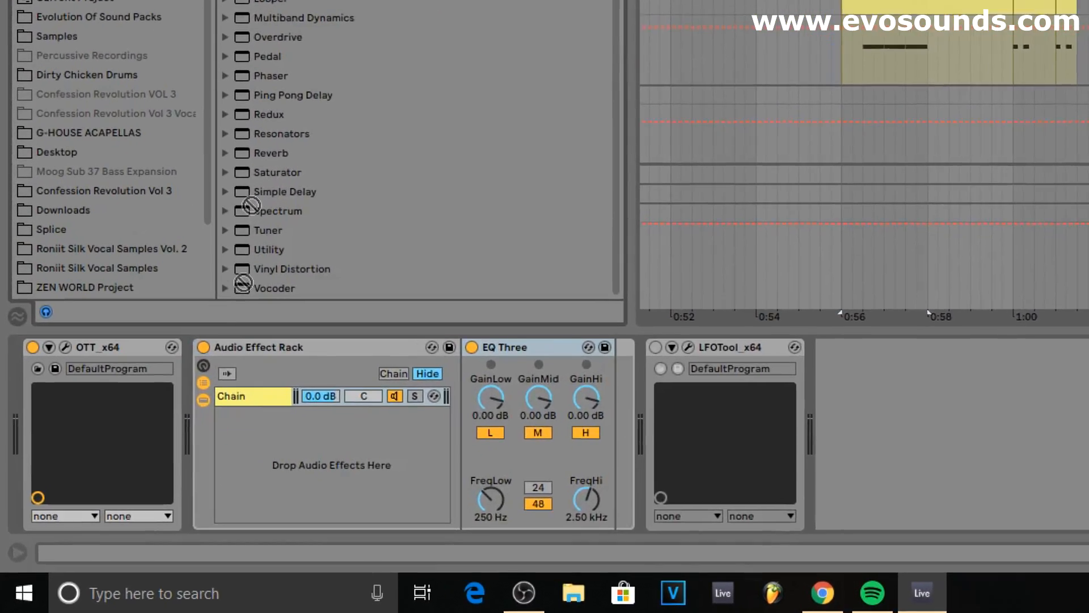
{"action": "left_click_drag", "start_coordinate": [243, 283], "coordinate": [250, 437]}
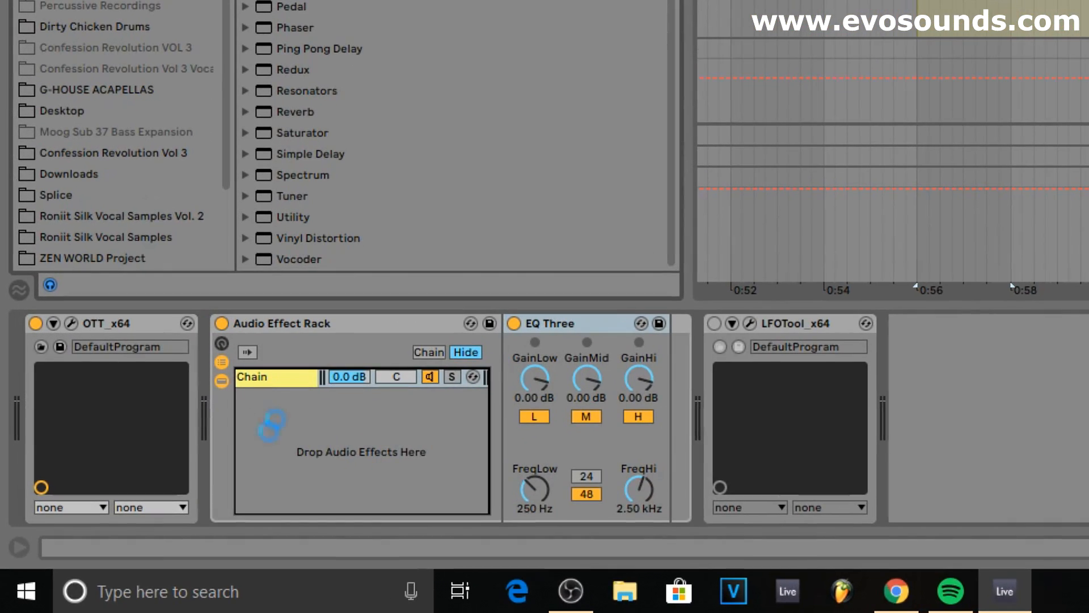
Step: Rename the rack's first chain HIGH and its second chain LOW
{"action": "left_click", "coordinate": [245, 393]}
{"action": "key", "text": "ctrl+r"}
{"action": "type", "text": "HIGH"}
{"action": "key", "text": "Tab"}
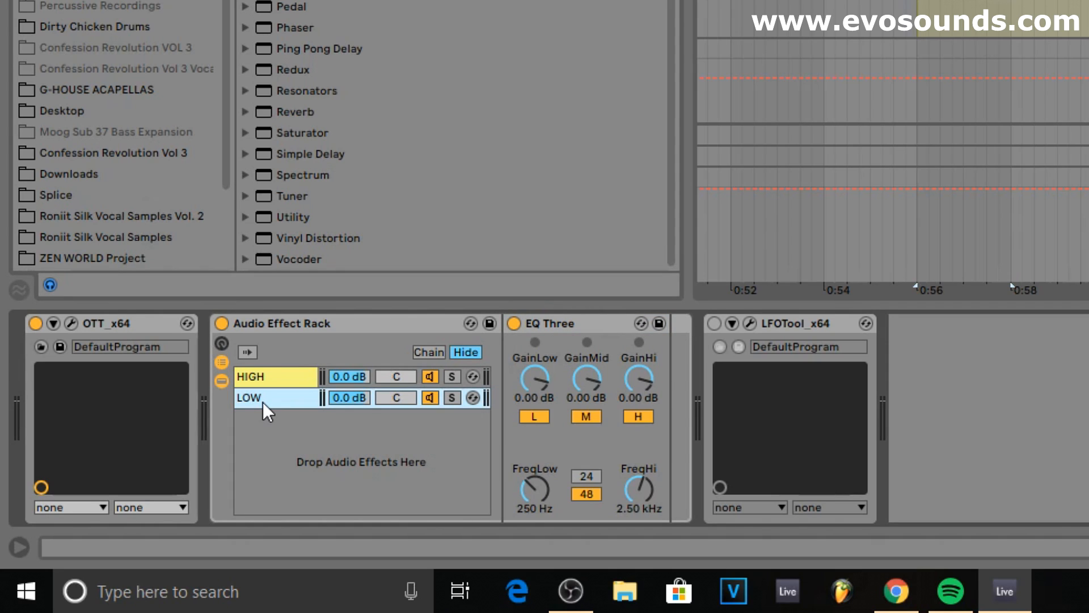
Step: Set EQ Three's GainLow to -inf dB on the HIGH chain, and GainMid and GainHi to -inf dB on the LOW chain
{"action": "left_click", "coordinate": [296, 372]}
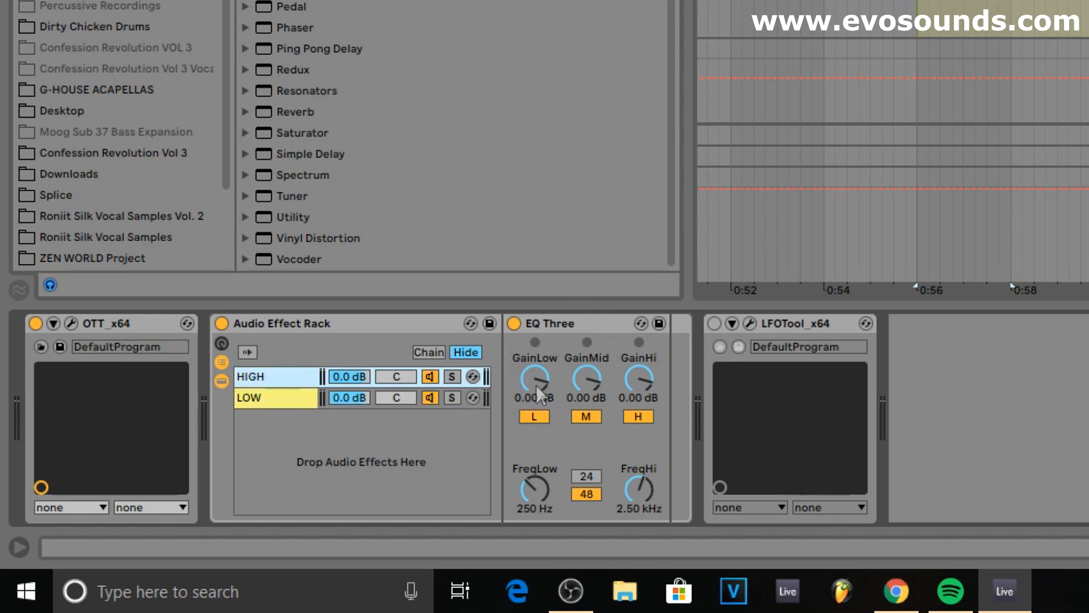
{"action": "left_click_drag", "start_coordinate": [536, 385], "coordinate": [536, 408]}
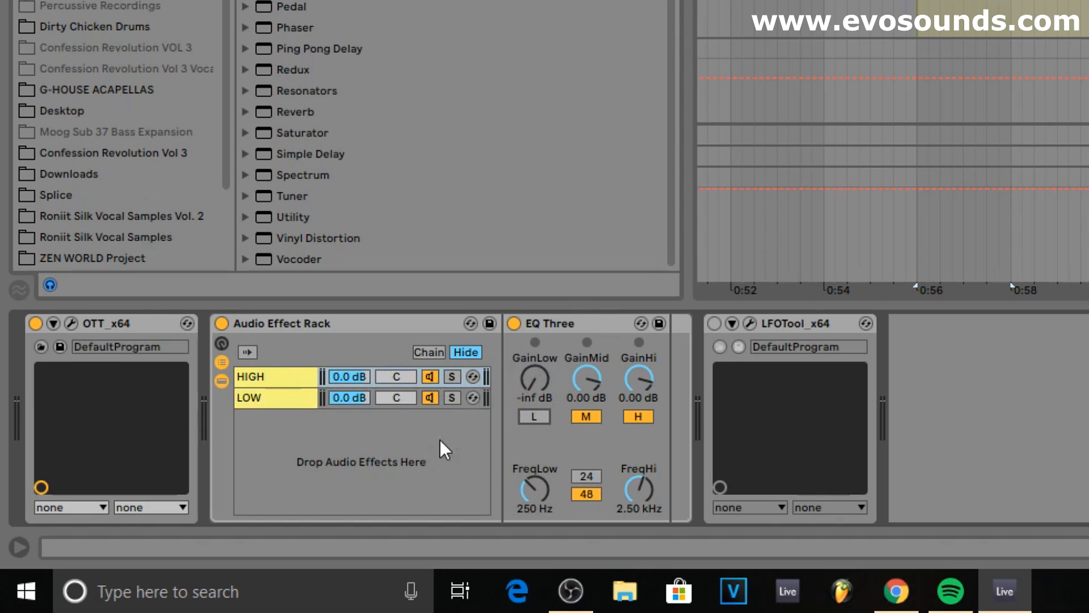
{"action": "left_click", "coordinate": [291, 390]}
{"action": "left_click_drag", "start_coordinate": [583, 400], "coordinate": [584, 442]}
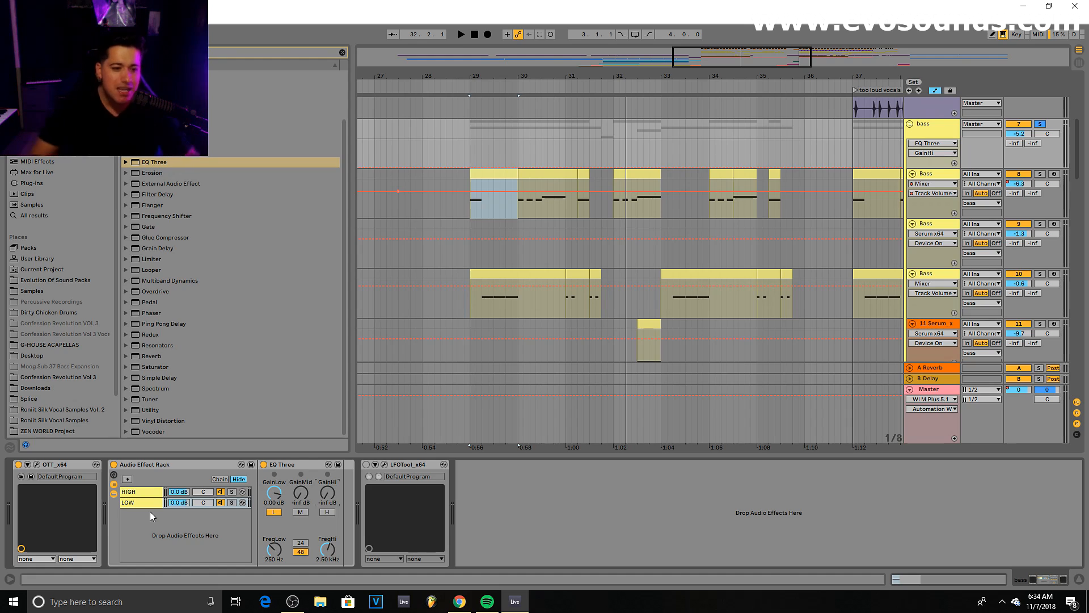
Step: Add a Compressor after EQ Three on both the LOW and HIGH chains of the rack
{"action": "left_click", "coordinate": [134, 501]}
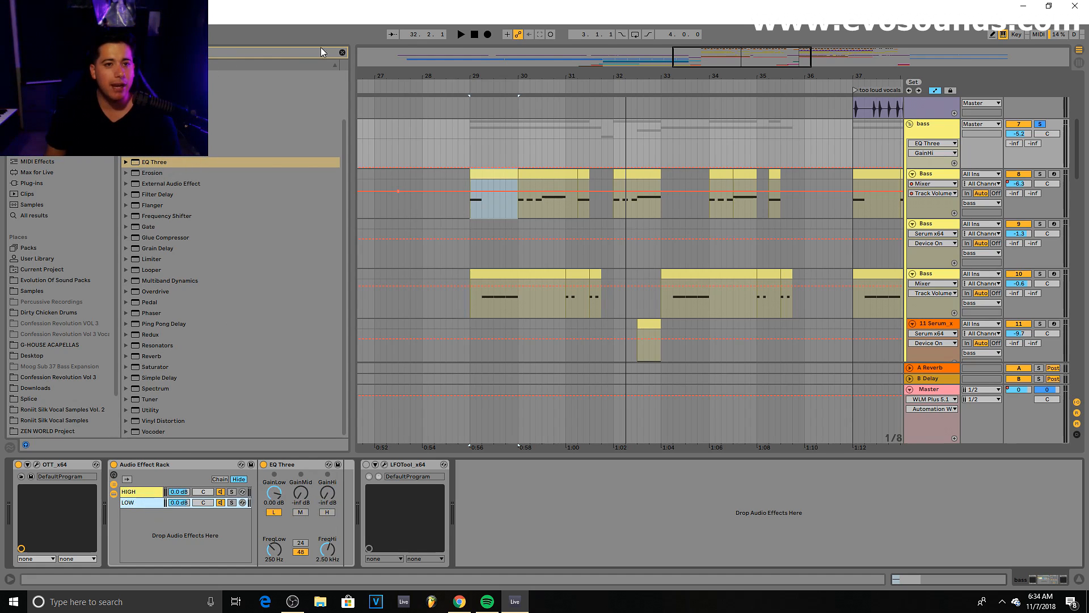
{"action": "left_click", "coordinate": [343, 53]}
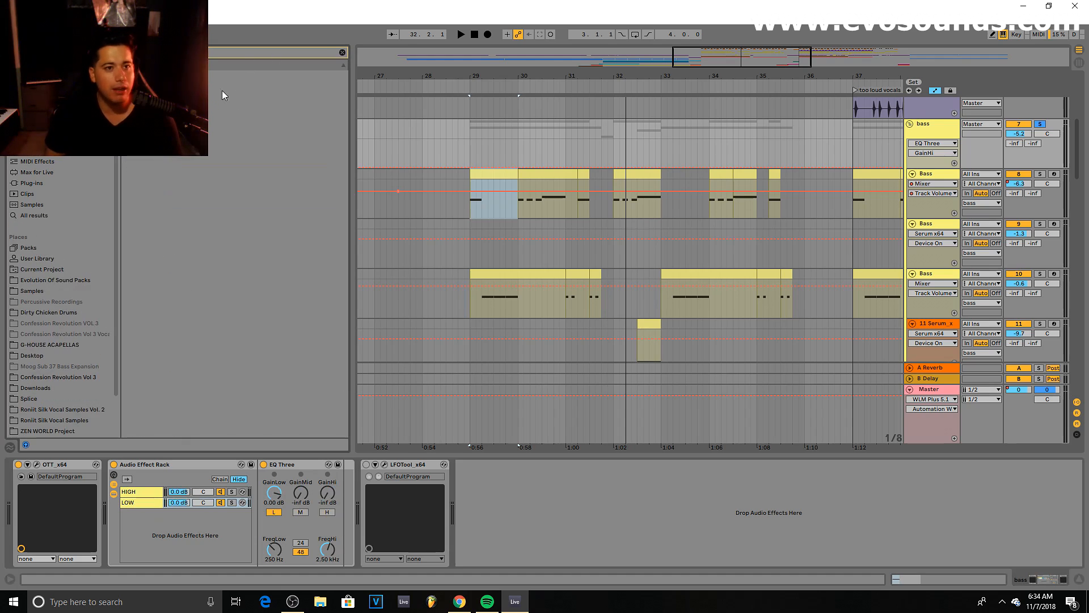
{"action": "left_click_drag", "start_coordinate": [334, 398], "coordinate": [346, 548]}
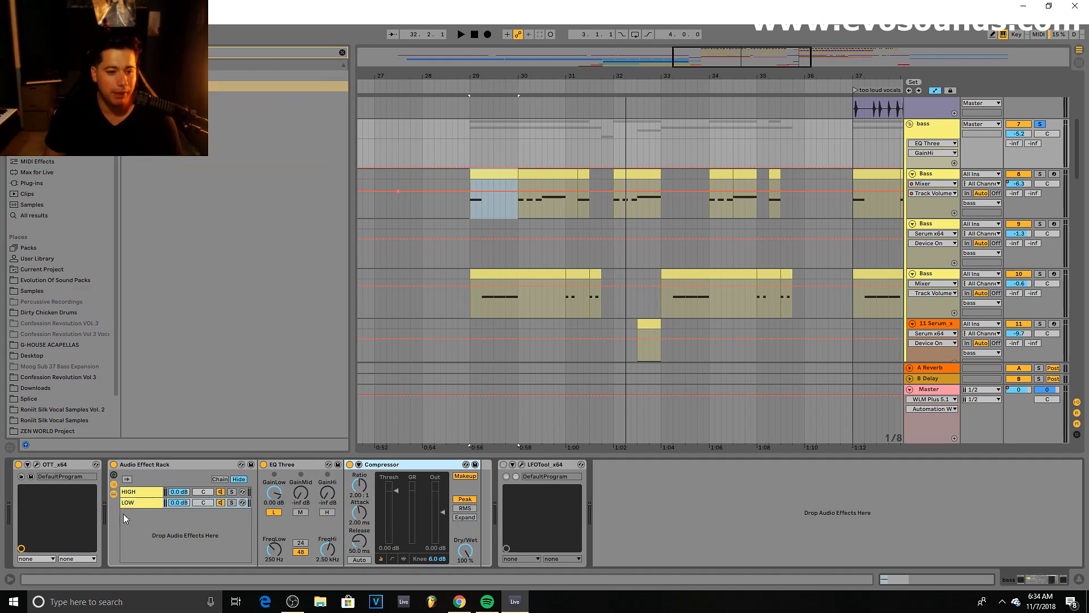
{"action": "left_click", "coordinate": [142, 492]}
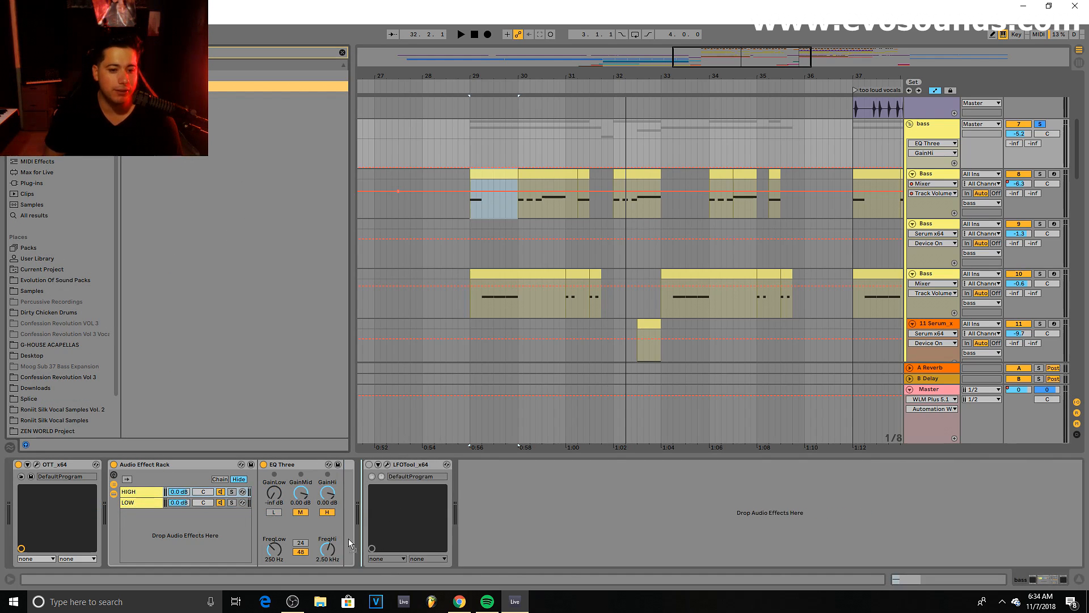
{"action": "left_click_drag", "start_coordinate": [342, 536], "coordinate": [346, 543]}
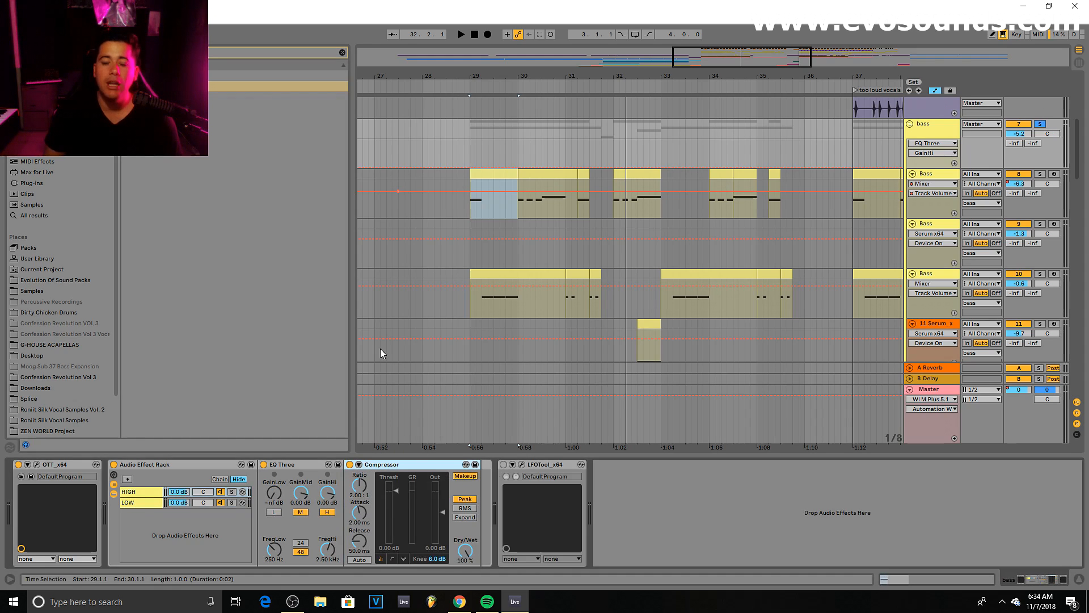
Step: Compare bass playback with the Audio Effect Rack off and on while the HIGH chain's Compressor is bypassed, and re-enable that Compressor
{"action": "left_click", "coordinate": [349, 464]}
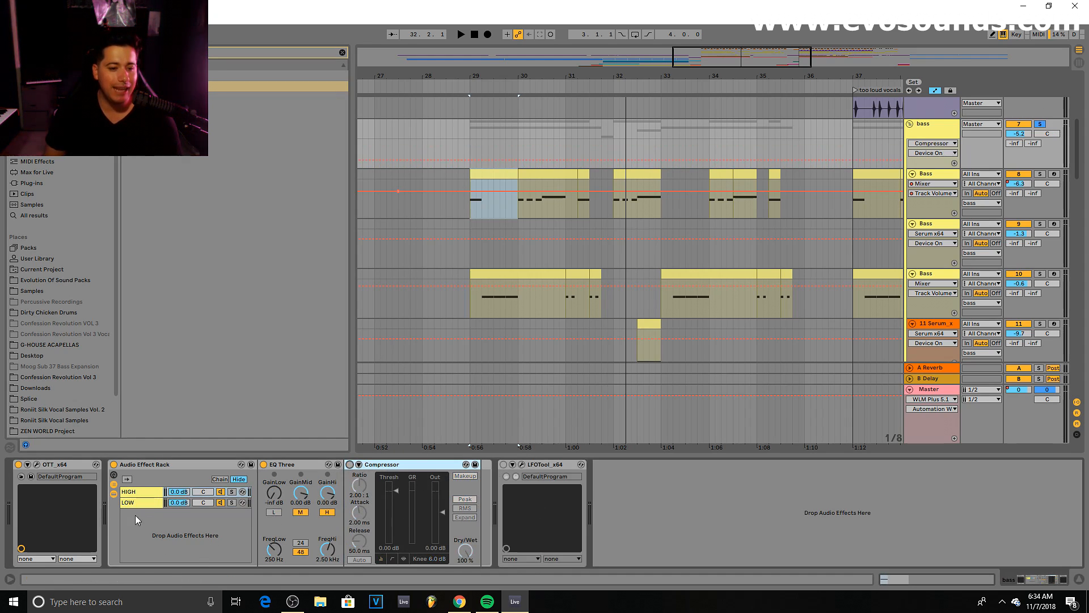
{"action": "left_click", "coordinate": [114, 464]}
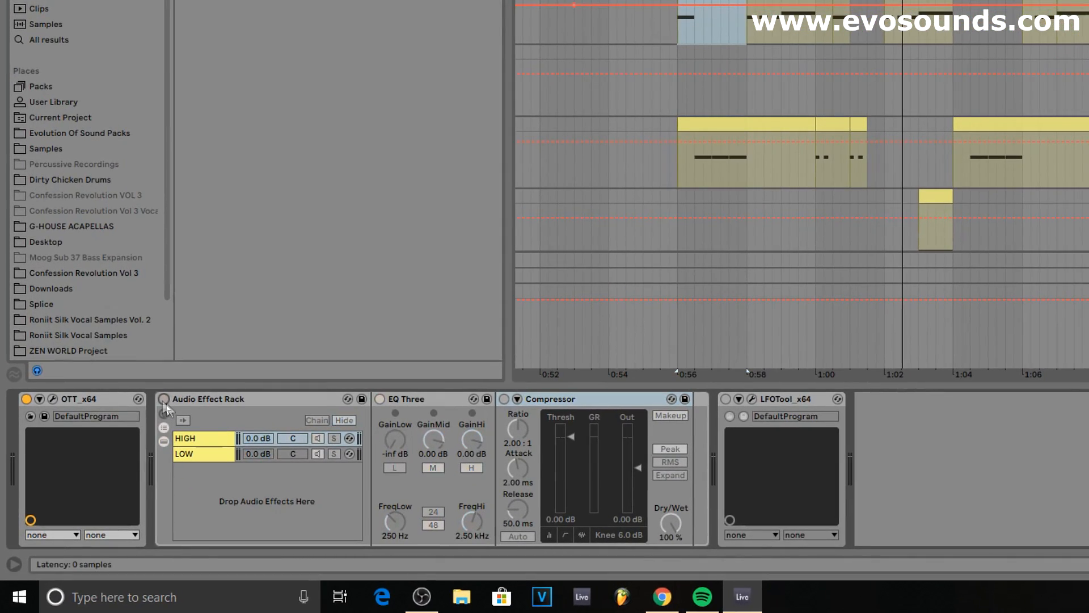
{"action": "key", "text": "space"}
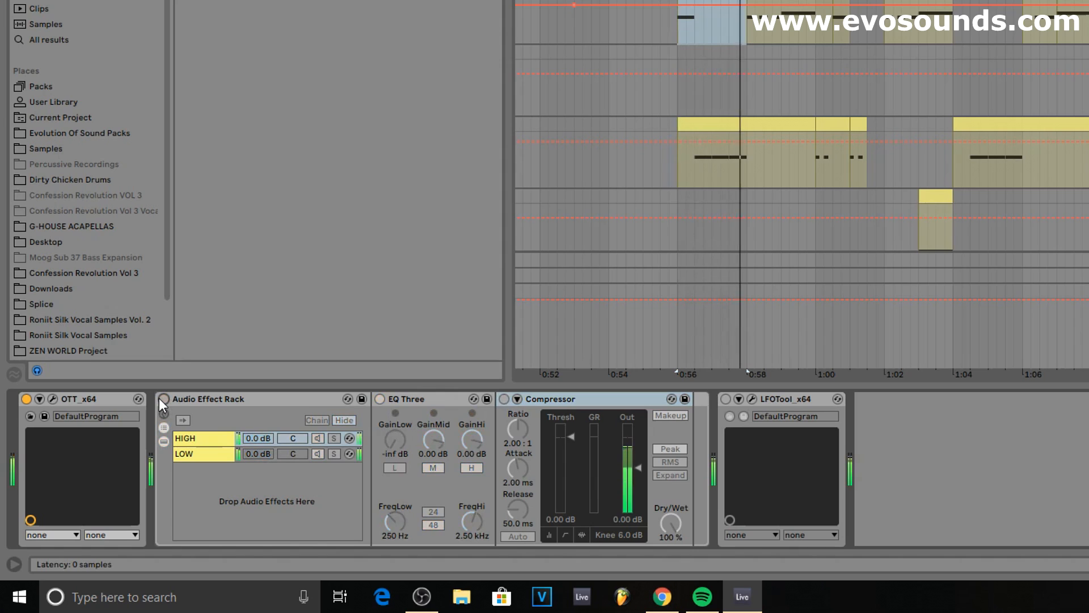
{"action": "left_click", "coordinate": [163, 399]}
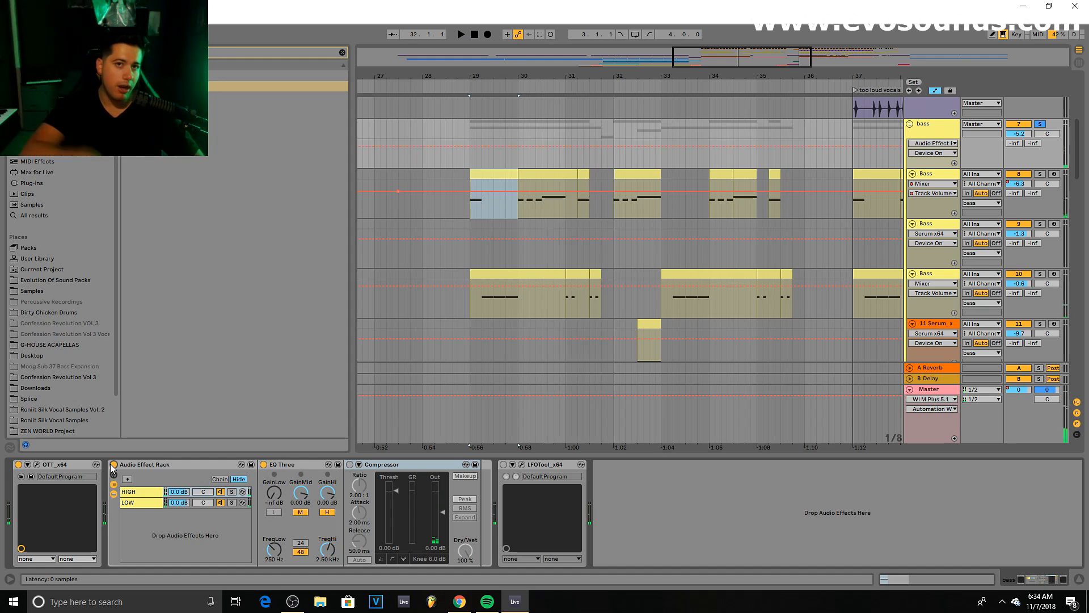
{"action": "left_click", "coordinate": [365, 486]}
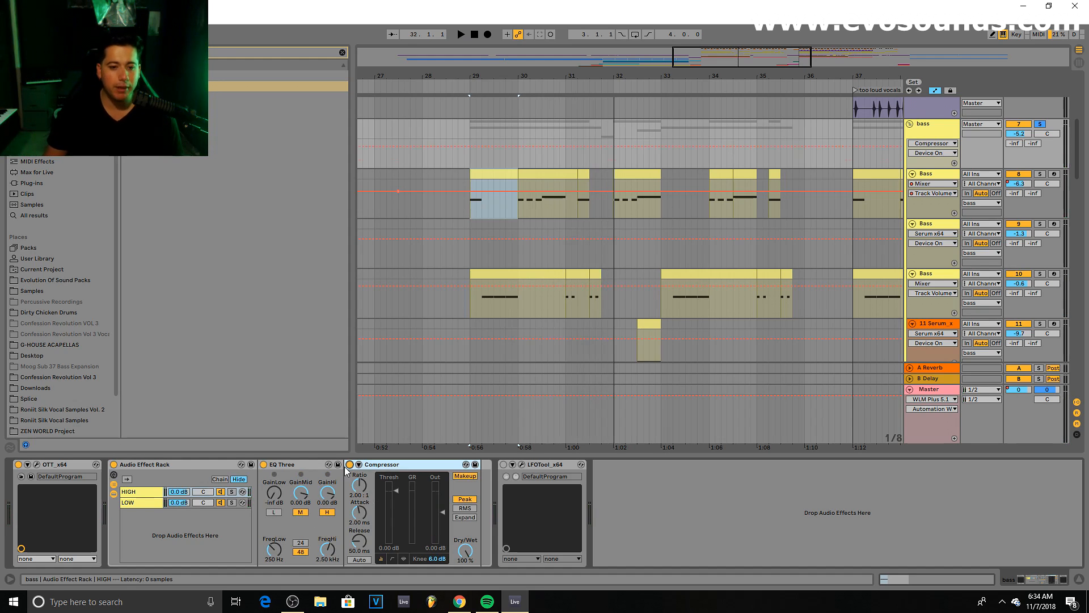
Step: Enable the sidechain on the LOW chain's Compressor with kICK as its audio source
{"action": "left_click", "coordinate": [144, 502]}
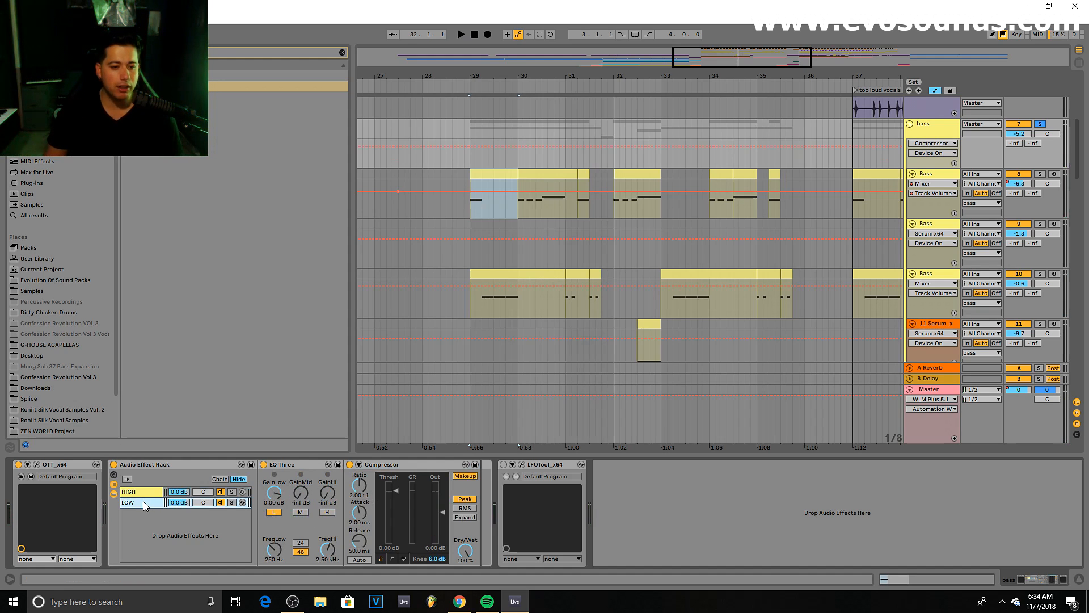
{"action": "left_click", "coordinate": [351, 474]}
{"action": "left_click", "coordinate": [367, 491]}
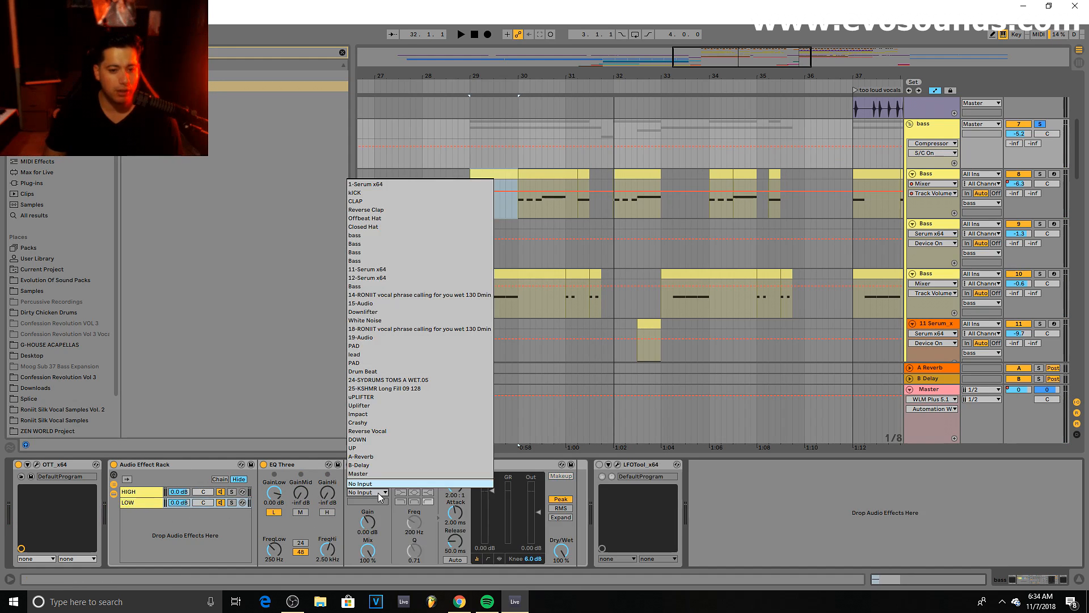
{"action": "left_click", "coordinate": [398, 193]}
Step: Set kICK as the sidechain audio source of the HIGH chain's Compressor
{"action": "left_click", "coordinate": [146, 492]}
{"action": "left_click", "coordinate": [361, 474]}
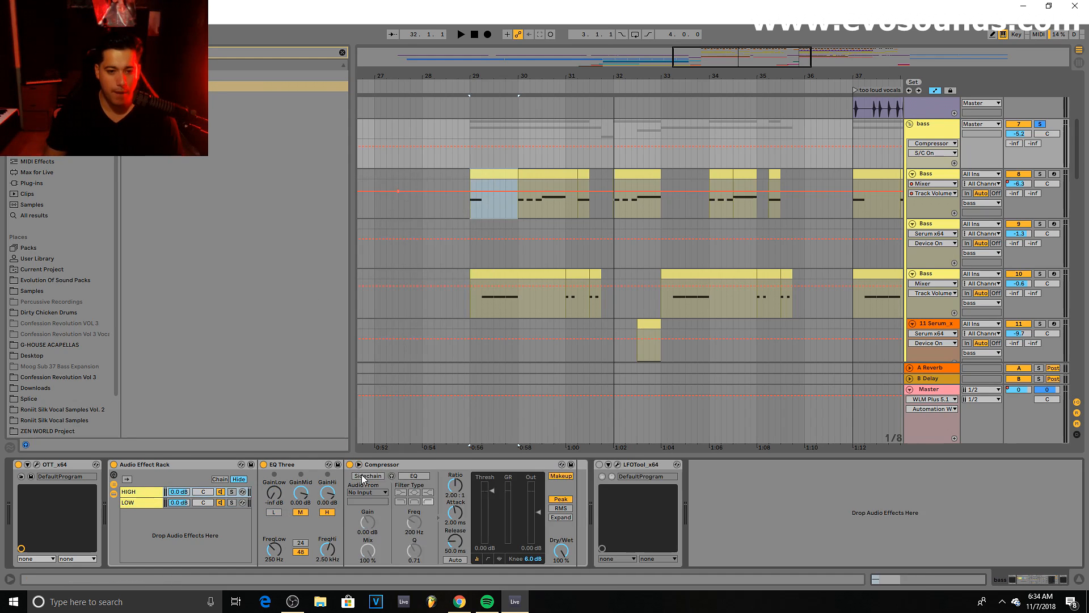
{"action": "left_click", "coordinate": [367, 492]}
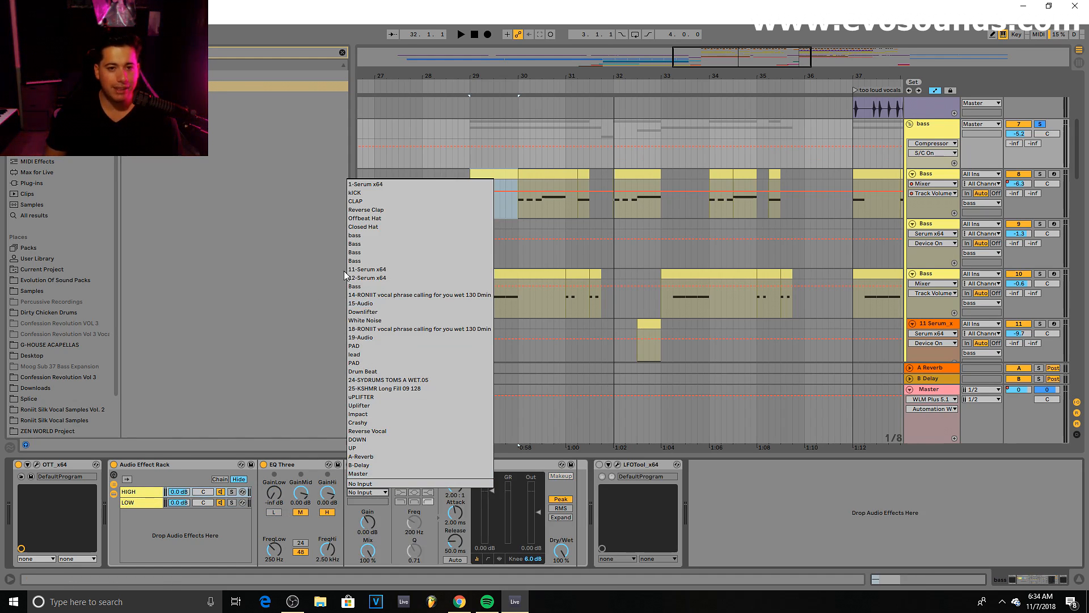
{"action": "left_click", "coordinate": [377, 193]}
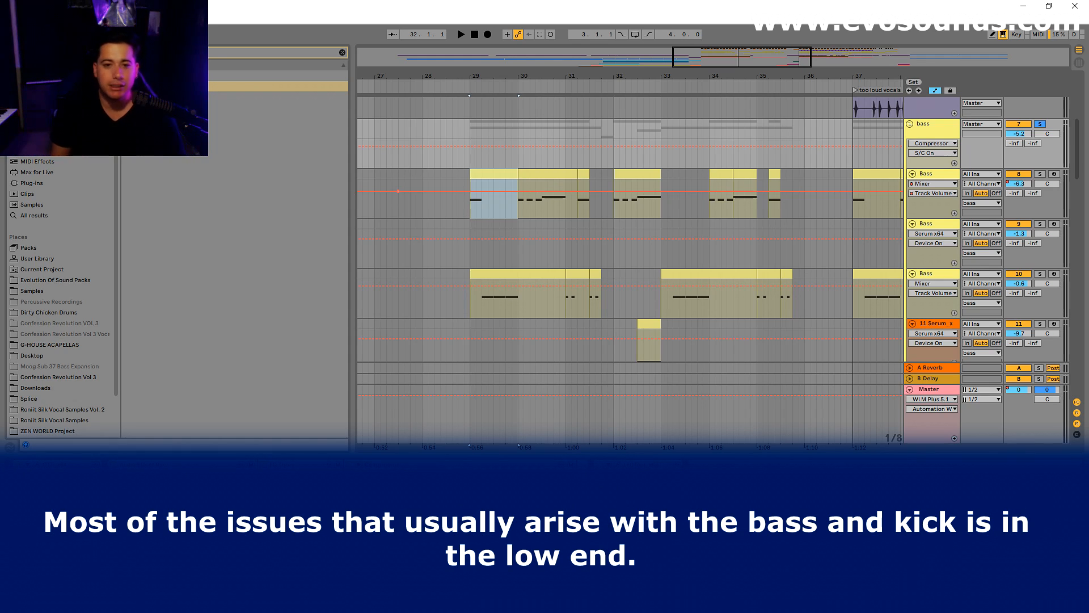
{"action": "scroll", "coordinate": [511, 253], "scroll_direction": "up", "scroll_amount": 8}
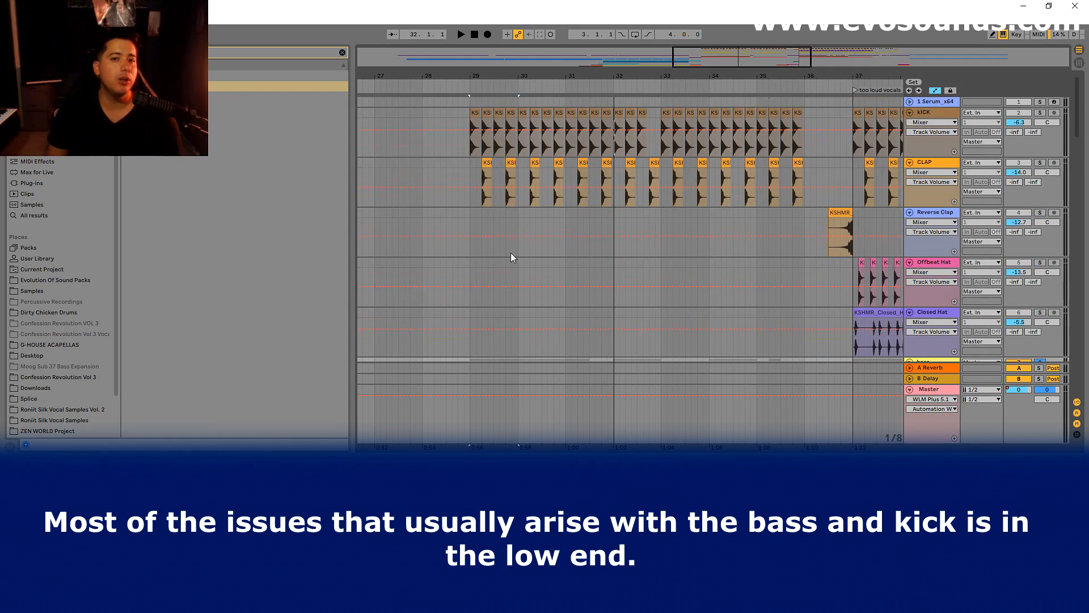
{"action": "scroll", "coordinate": [652, 340], "scroll_direction": "down", "scroll_amount": 8}
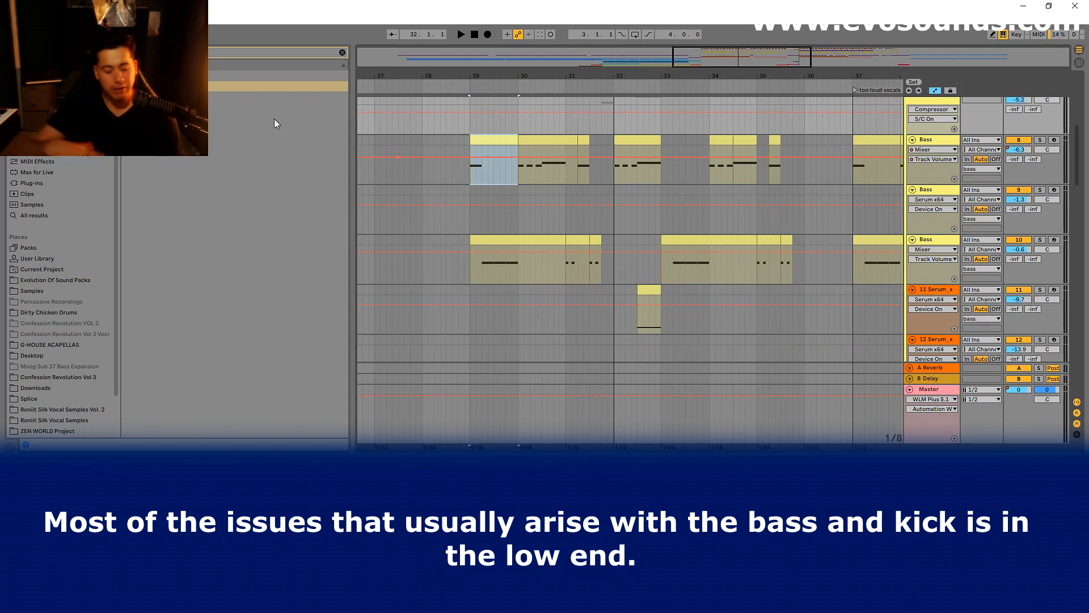
Step: Set FreqLow of the LOW chain's EQ Three to 167 Hz and listen to the soloed LOW chain
{"action": "scroll", "coordinate": [945, 199], "scroll_direction": "up", "scroll_amount": 3}
{"action": "scroll", "coordinate": [945, 199], "scroll_direction": "up", "scroll_amount": 1}
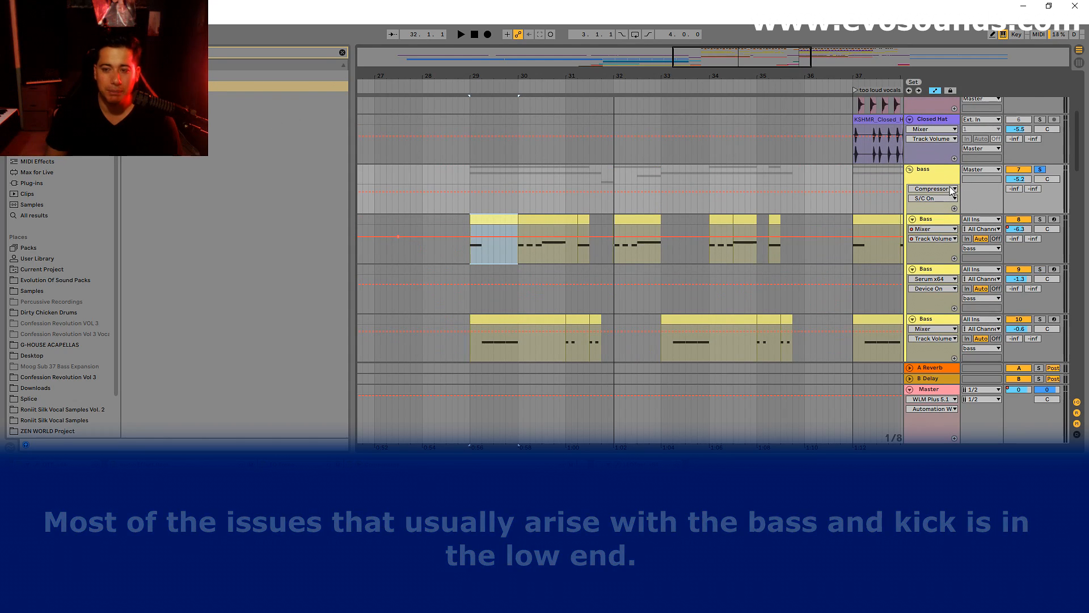
{"action": "left_click_drag", "start_coordinate": [277, 551], "coordinate": [277, 561]}
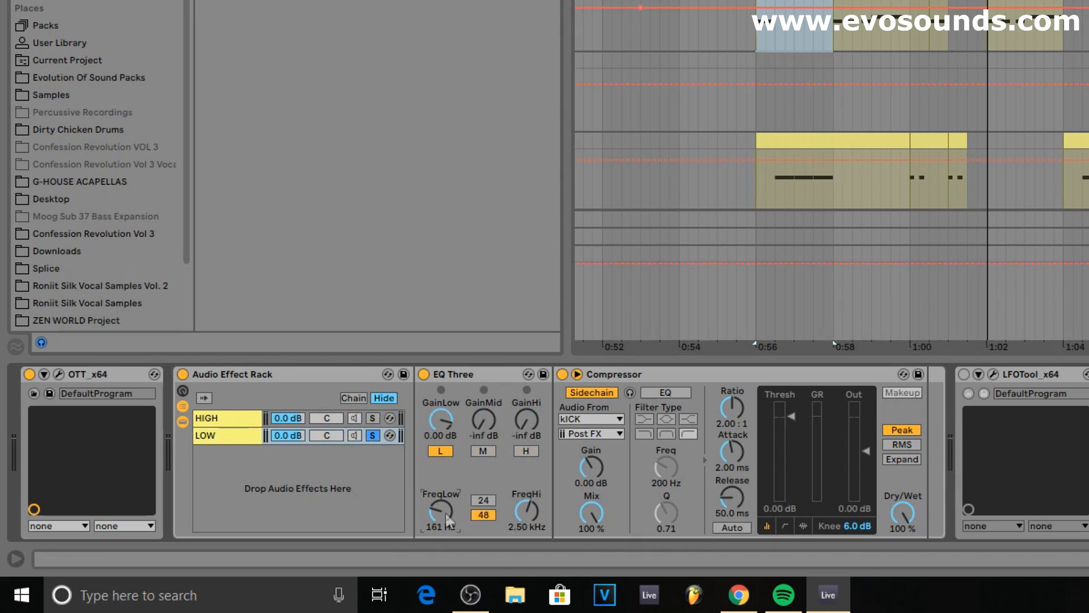
{"action": "left_click", "coordinate": [233, 426]}
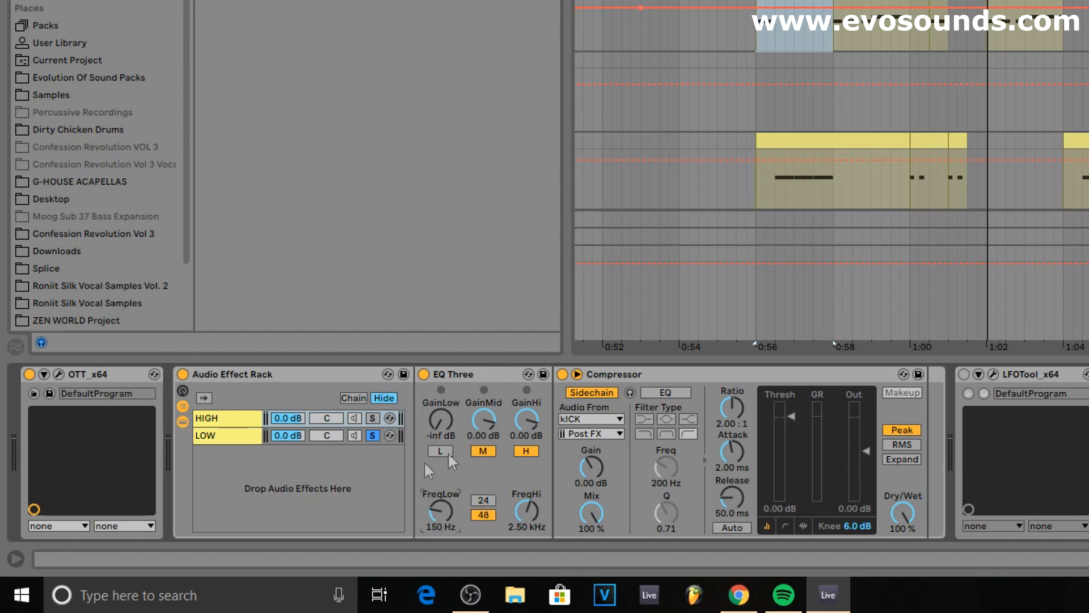
{"action": "left_click", "coordinate": [230, 435]}
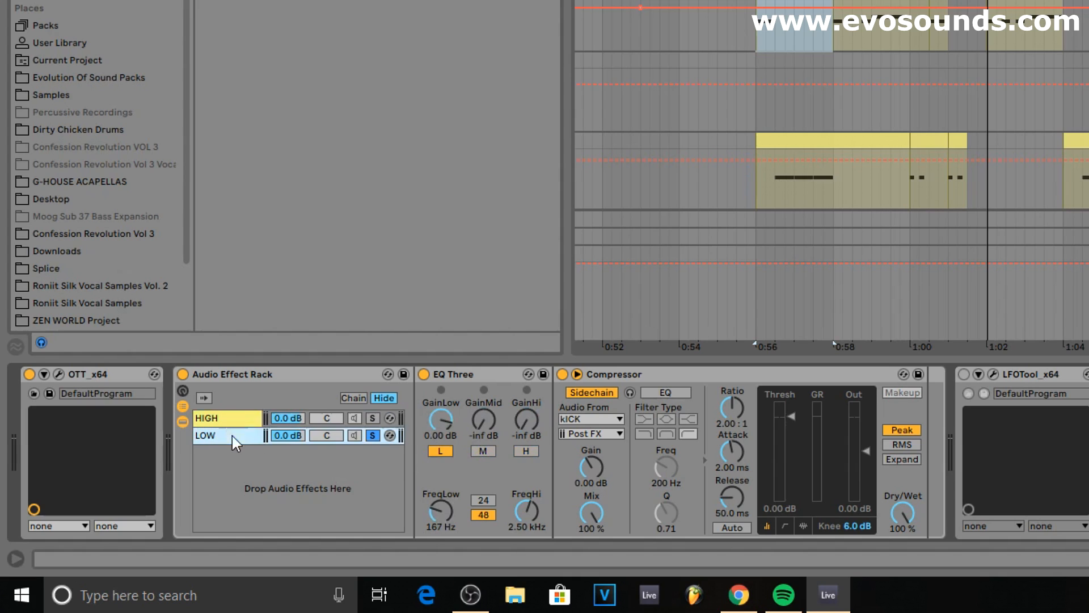
{"action": "key", "text": "space"}
{"action": "left_click", "coordinate": [375, 436]}
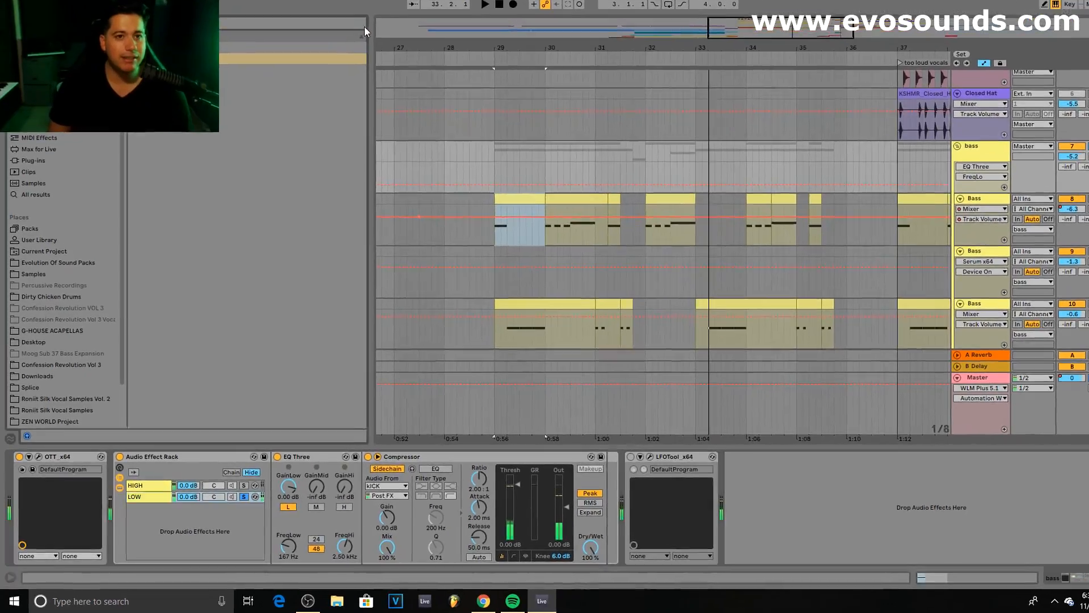
Step: Add the Mono preset before EQ Three on the LOW chain and set that chain's Compressor threshold to -31.0 dB
{"action": "left_click", "coordinate": [343, 53]}
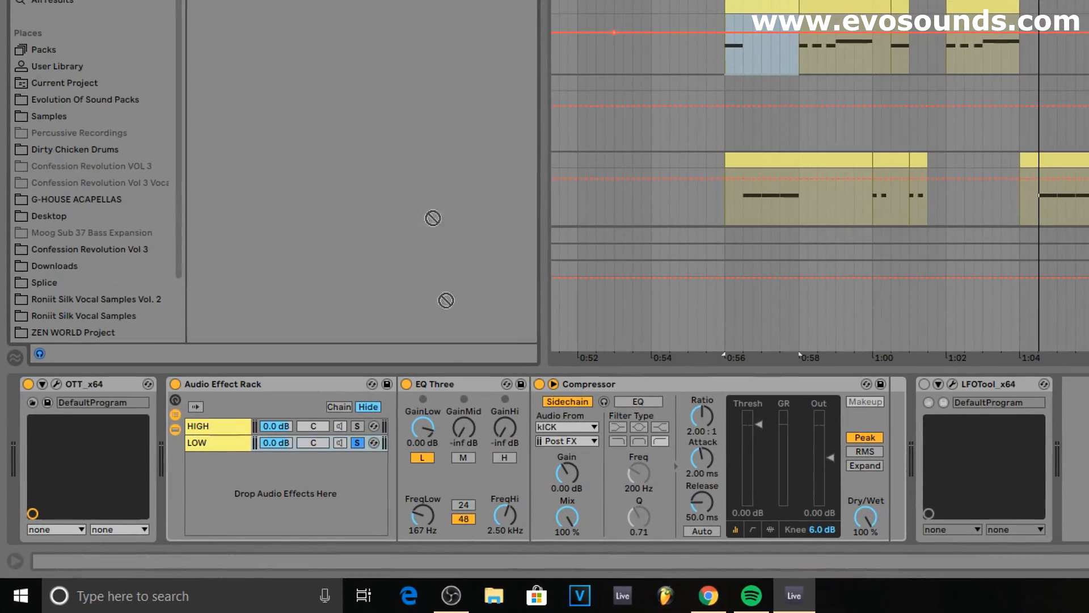
{"action": "left_click_drag", "start_coordinate": [445, 300], "coordinate": [431, 499]}
{"action": "key", "text": "space"}
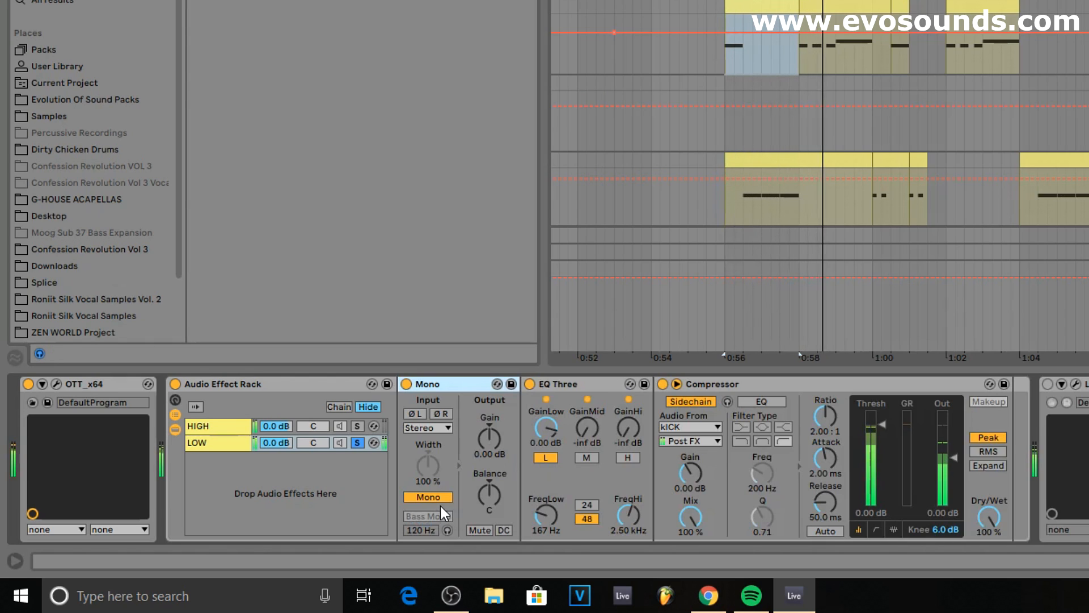
{"action": "left_click_drag", "start_coordinate": [882, 424], "coordinate": [882, 483]}
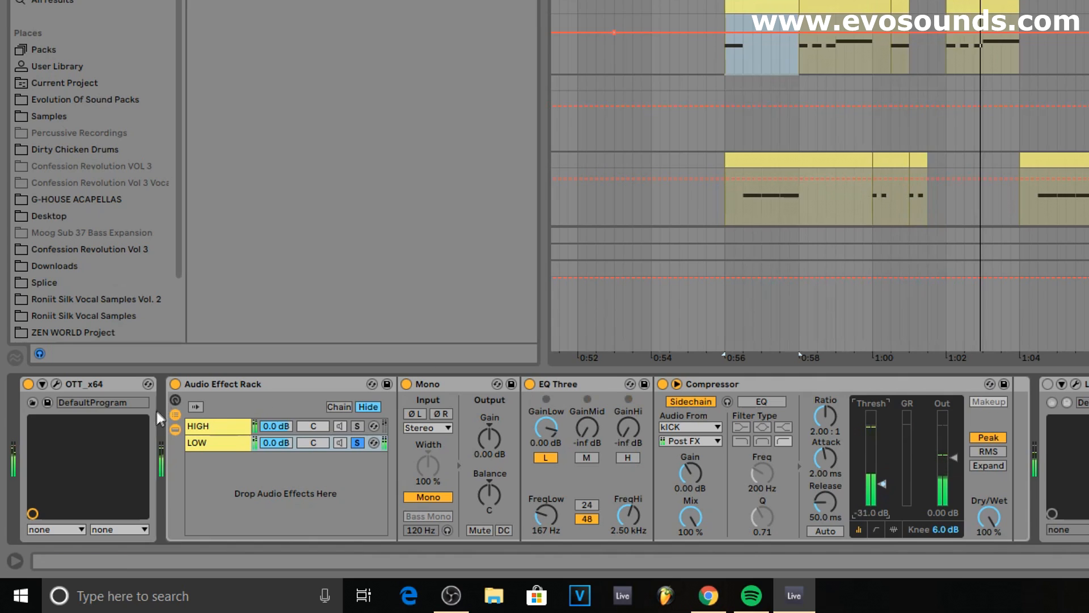
Step: Solo the HIGH chain and set its Compressor to a -21.3 dB threshold and a 2.38 : 1 ratio during playback
{"action": "left_click", "coordinate": [357, 425]}
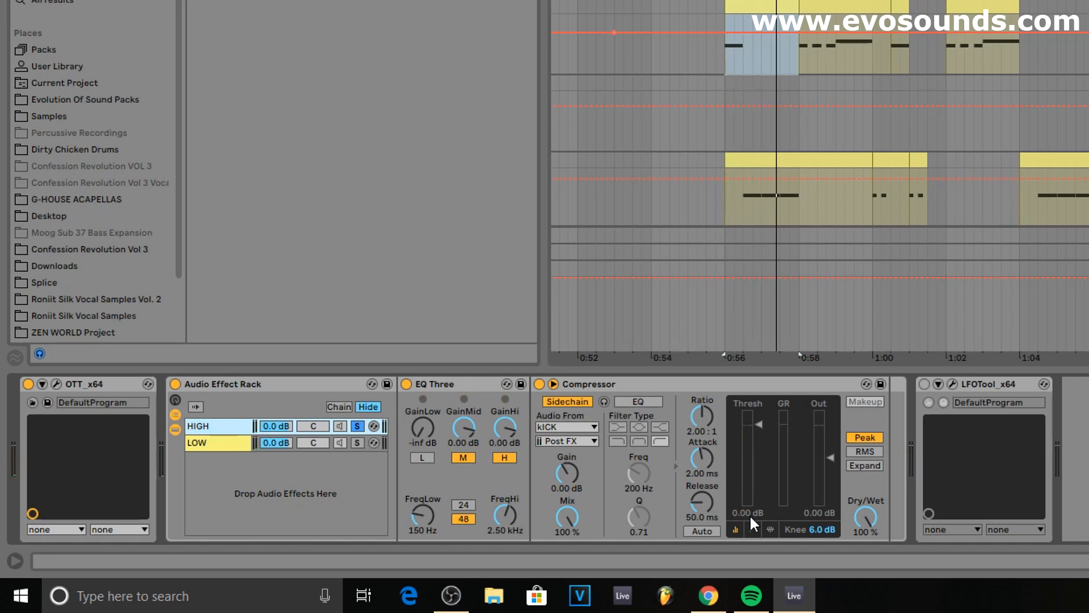
{"action": "left_click_drag", "start_coordinate": [748, 513], "coordinate": [748, 539]}
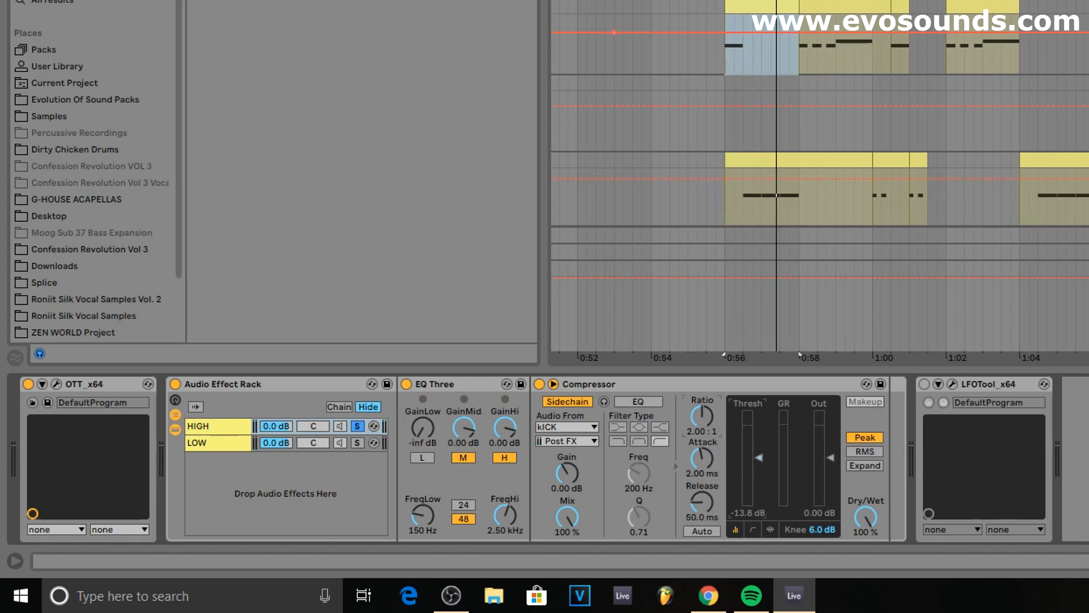
{"action": "key", "text": "space"}
{"action": "left_click_drag", "start_coordinate": [759, 464], "coordinate": [757, 478]}
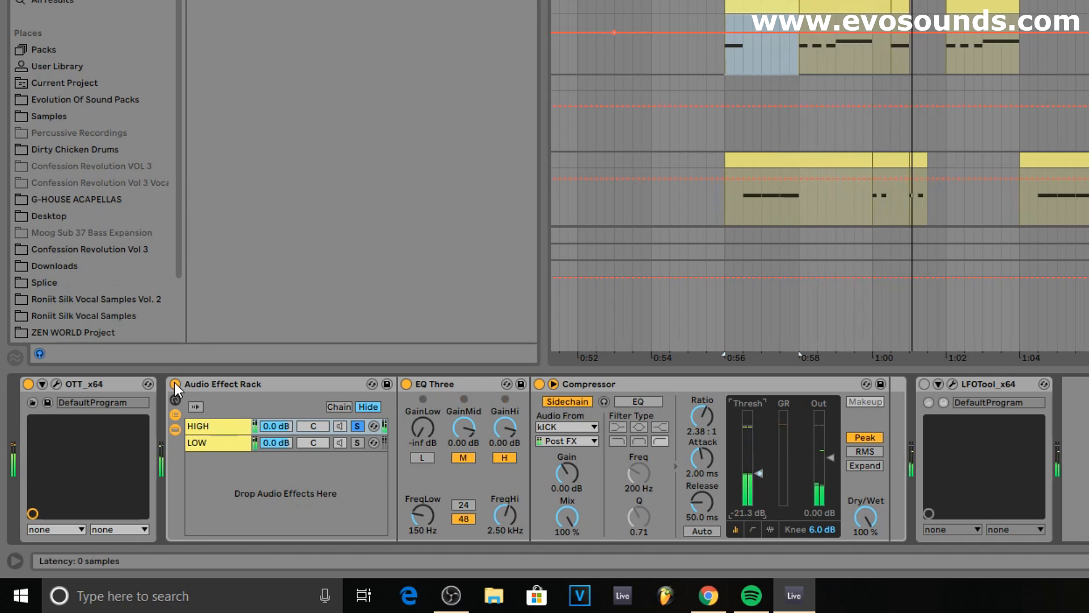
Step: Unsolo the HIGH chain and play the bass with both rack chains active
{"action": "key", "text": "space"}
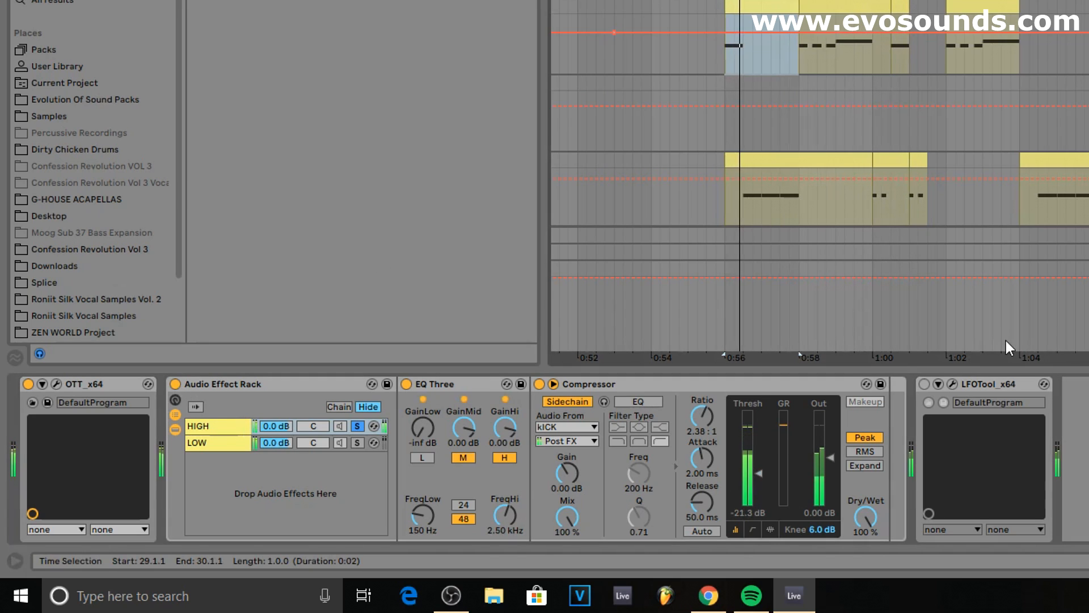
{"action": "key", "text": "space"}
{"action": "left_click", "coordinate": [357, 426]}
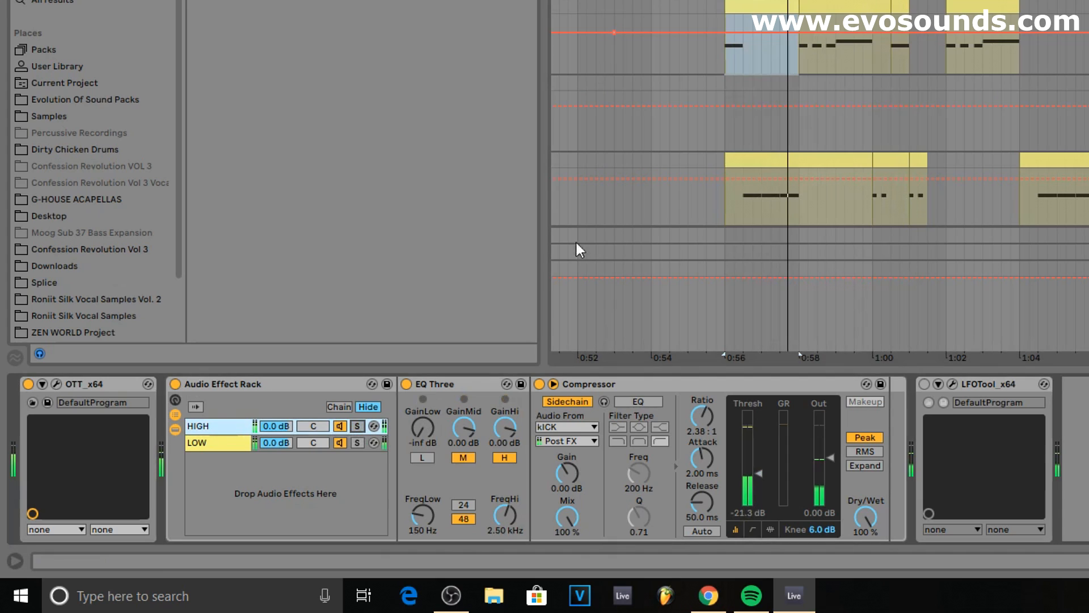
{"action": "key", "text": "space"}
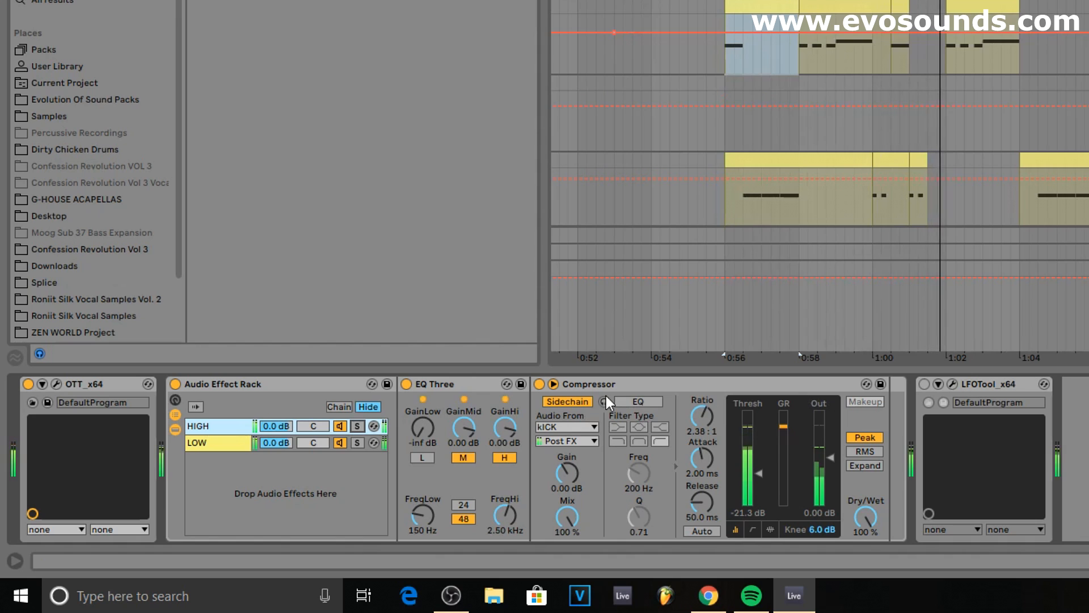
Step: With the Audio Effect Rack bypassed, enable LFOTool and reshape its curve into a slow-starting rise without the initial flat section
{"action": "left_click", "coordinate": [176, 384]}
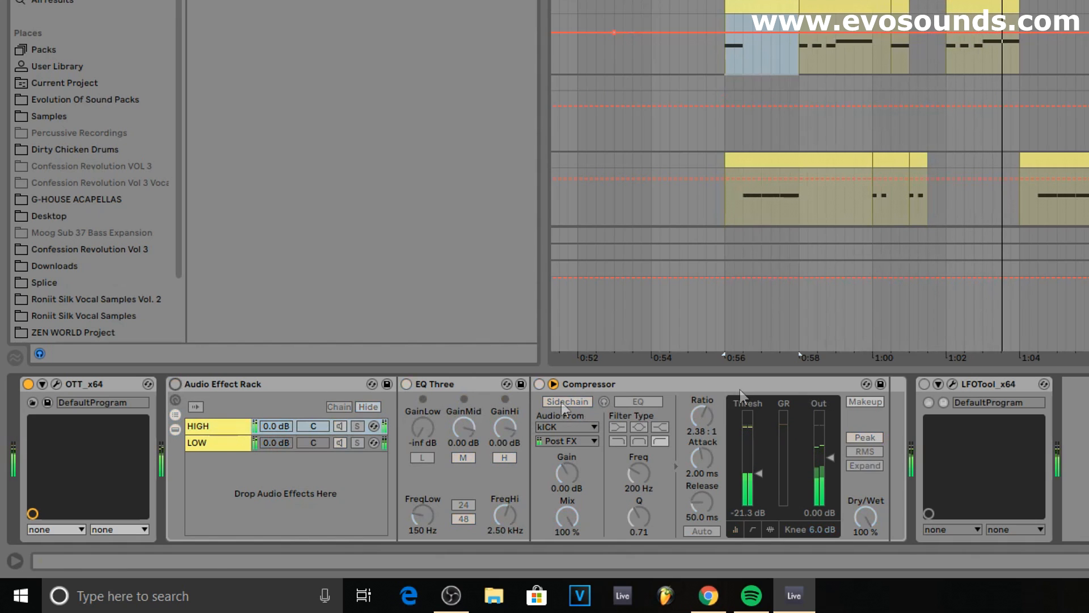
{"action": "left_click", "coordinate": [925, 384]}
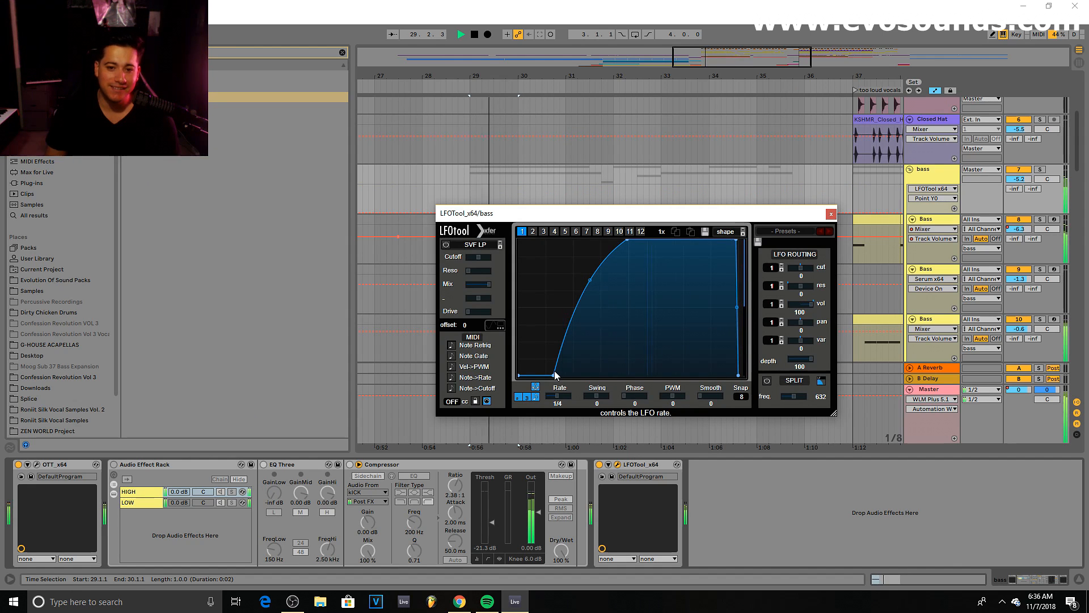
{"action": "double_click", "coordinate": [555, 375]}
{"action": "left_click_drag", "start_coordinate": [579, 304], "coordinate": [514, 332]}
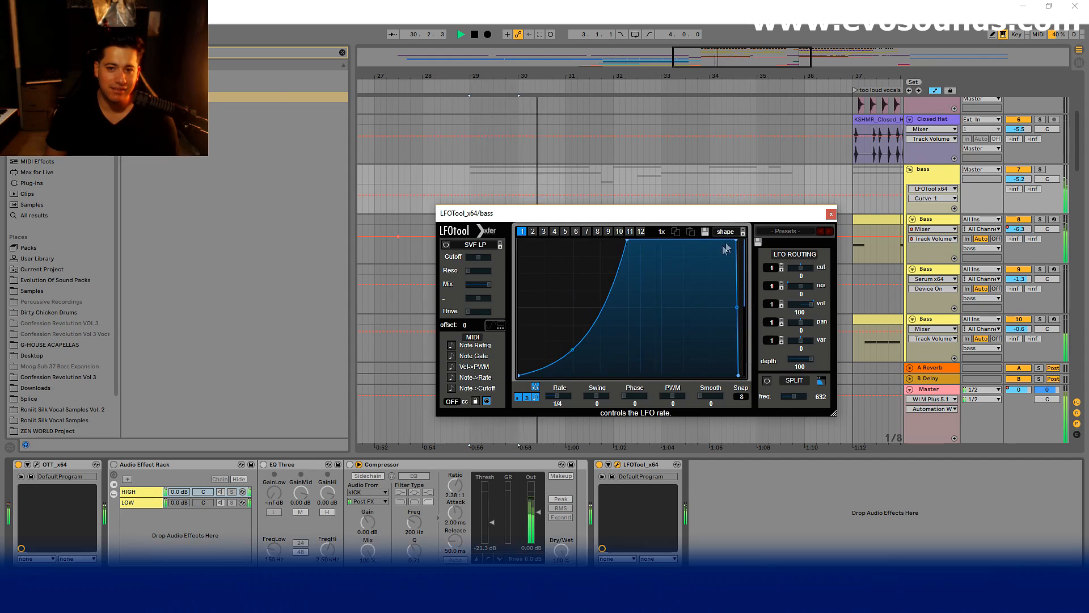
{"action": "left_click", "coordinate": [831, 213]}
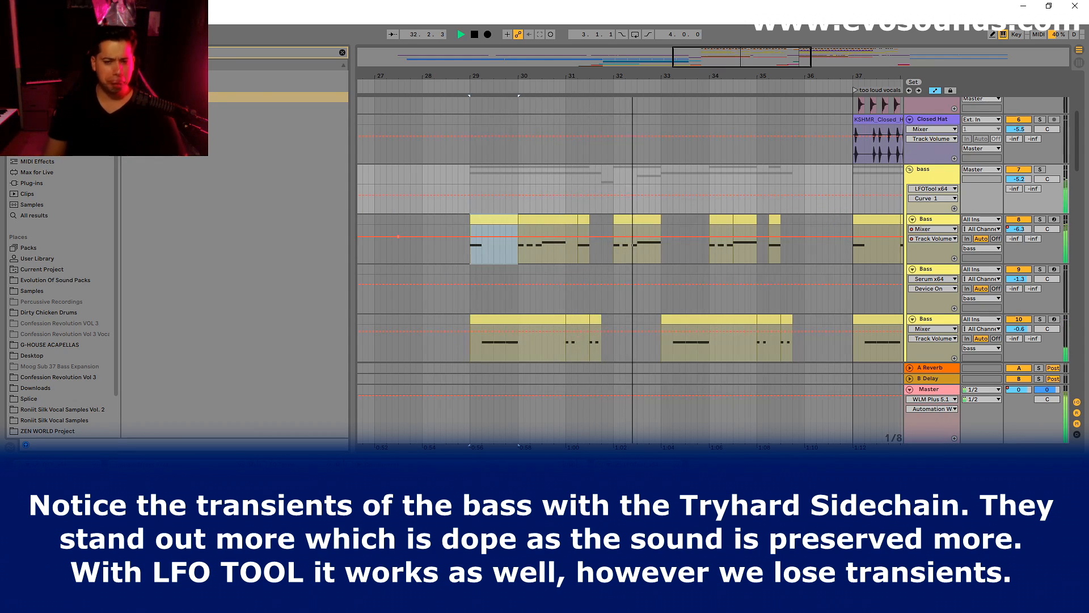
Step: Bypass LFOTool, re-enable the Audio Effect Rack, and play the bass for comparison
{"action": "key", "text": "space"}
{"action": "left_click", "coordinate": [130, 469]}
{"action": "key", "text": "space"}
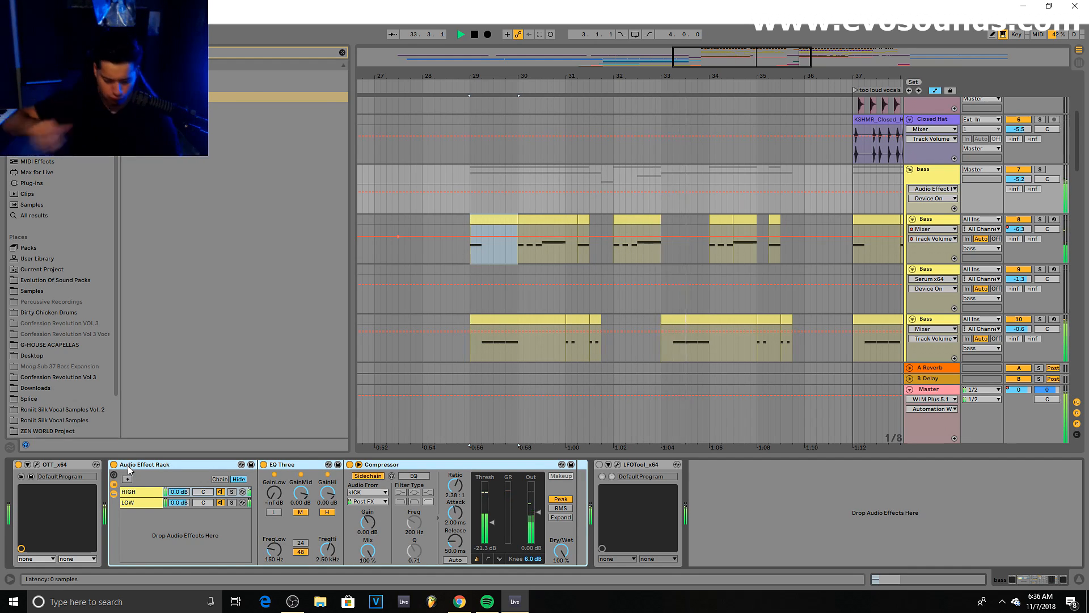
{"action": "key", "text": "space"}
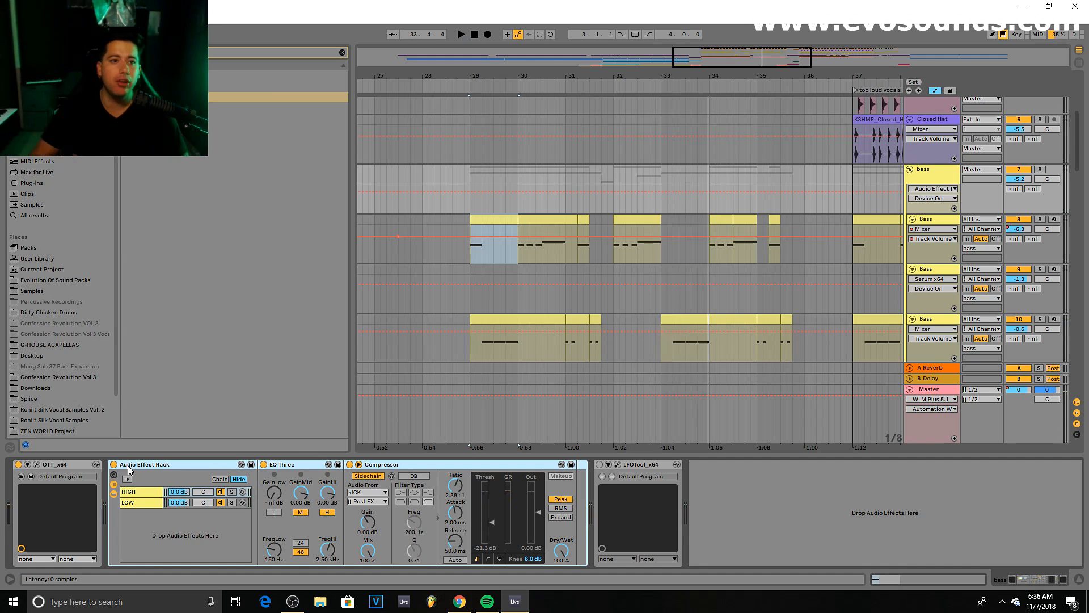
Step: Look at LFOTool's volume curve once more and delete LFOTool from the bass group track
{"action": "left_click", "coordinate": [141, 492]}
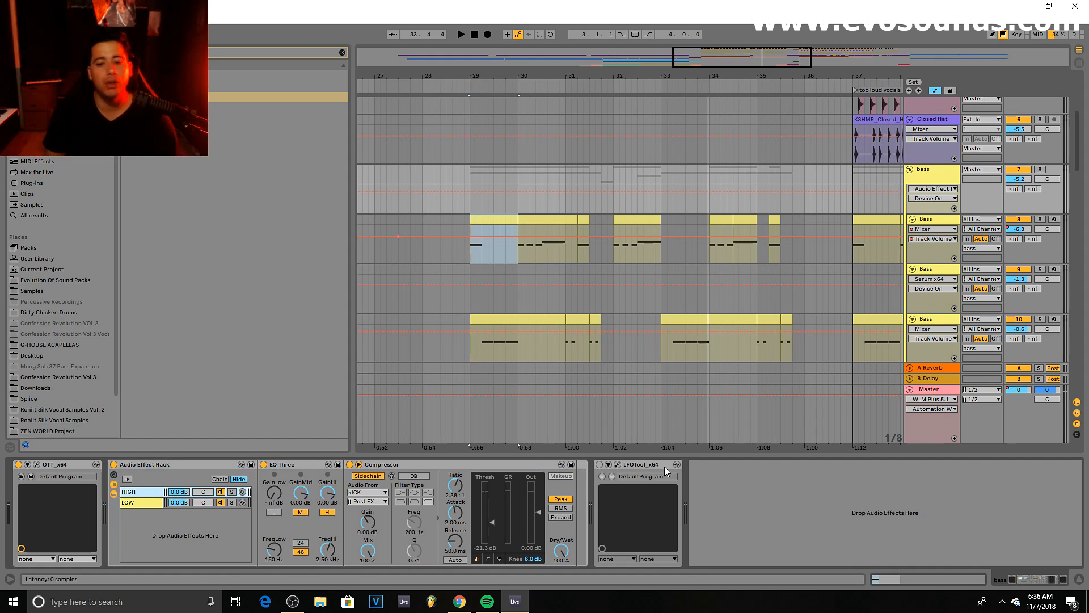
{"action": "left_click", "coordinate": [599, 464]}
{"action": "left_click", "coordinate": [618, 464]}
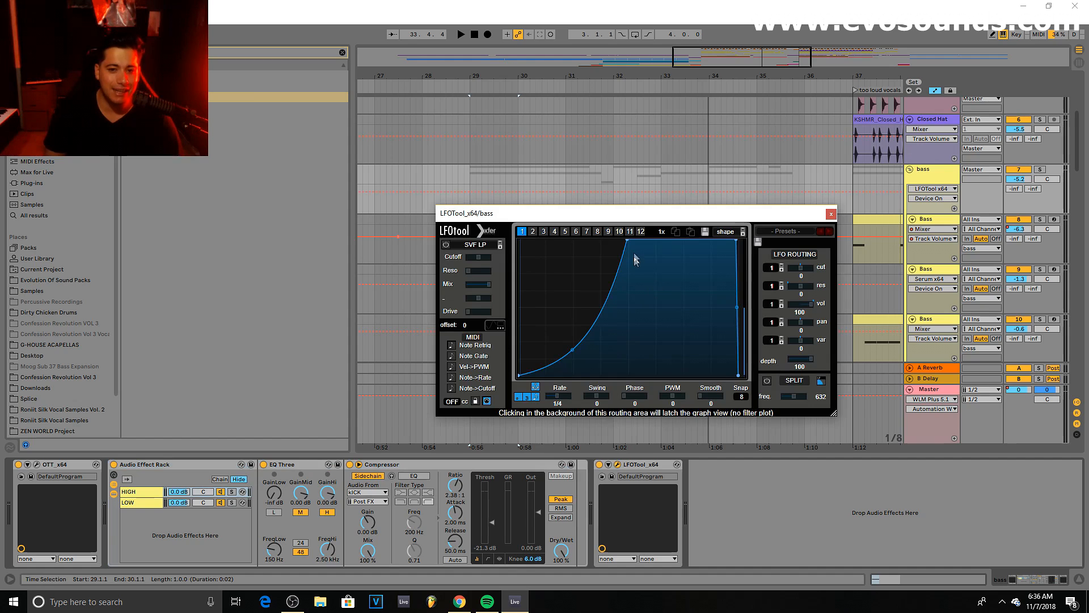
{"action": "left_click", "coordinate": [831, 213]}
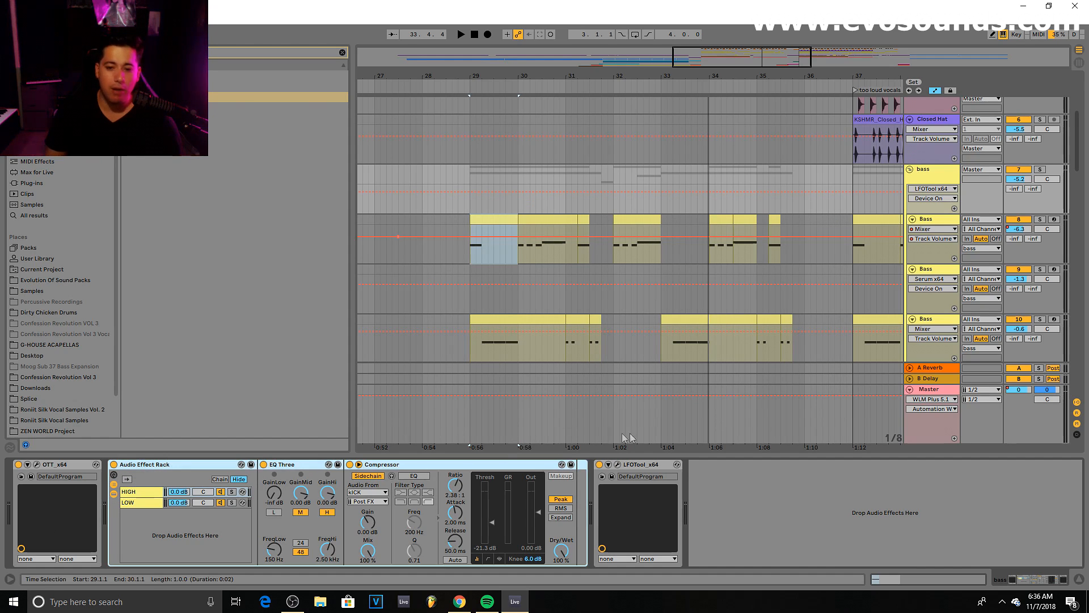
{"action": "key", "text": "Delete"}
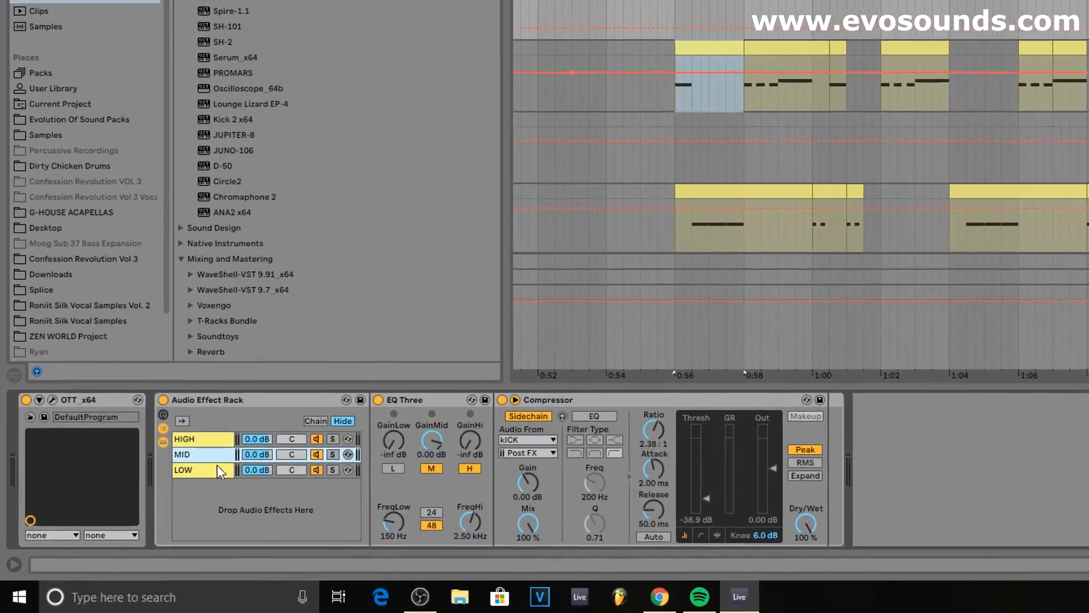
Step: Turn off the high band in the MID chain's EQ Three and check the settings of the other chains
{"action": "left_click", "coordinate": [217, 468]}
{"action": "left_click", "coordinate": [220, 454]}
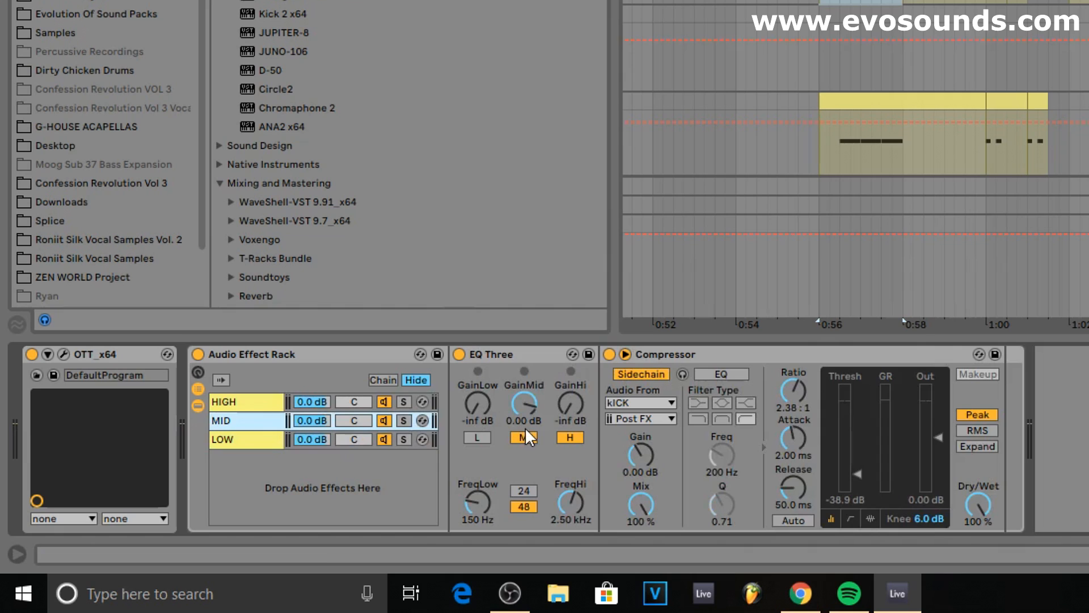
{"action": "left_click", "coordinate": [580, 437]}
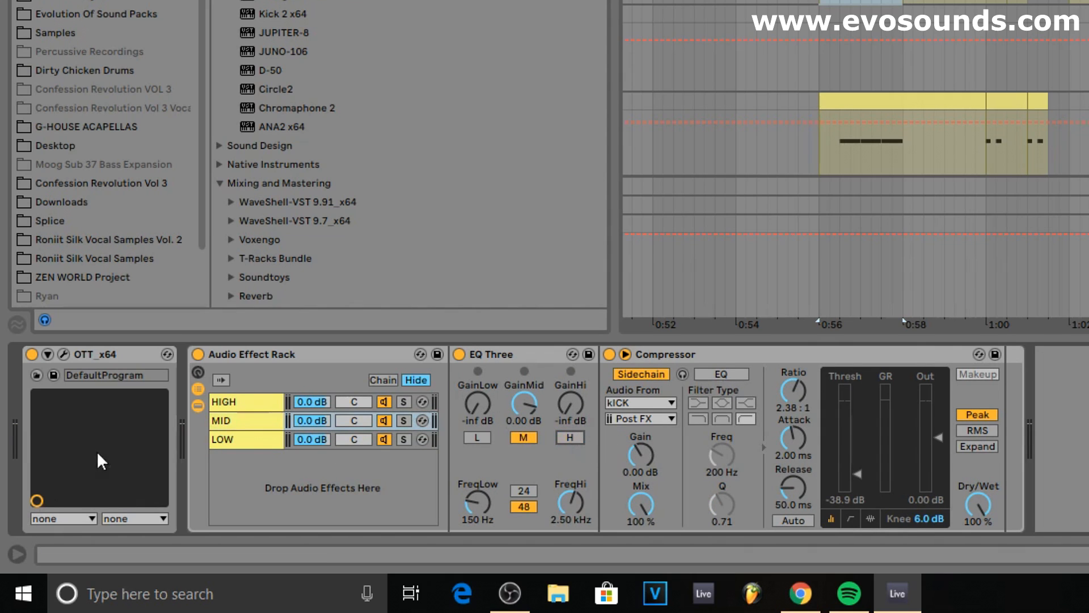
{"action": "left_click", "coordinate": [212, 426]}
{"action": "left_click", "coordinate": [244, 404]}
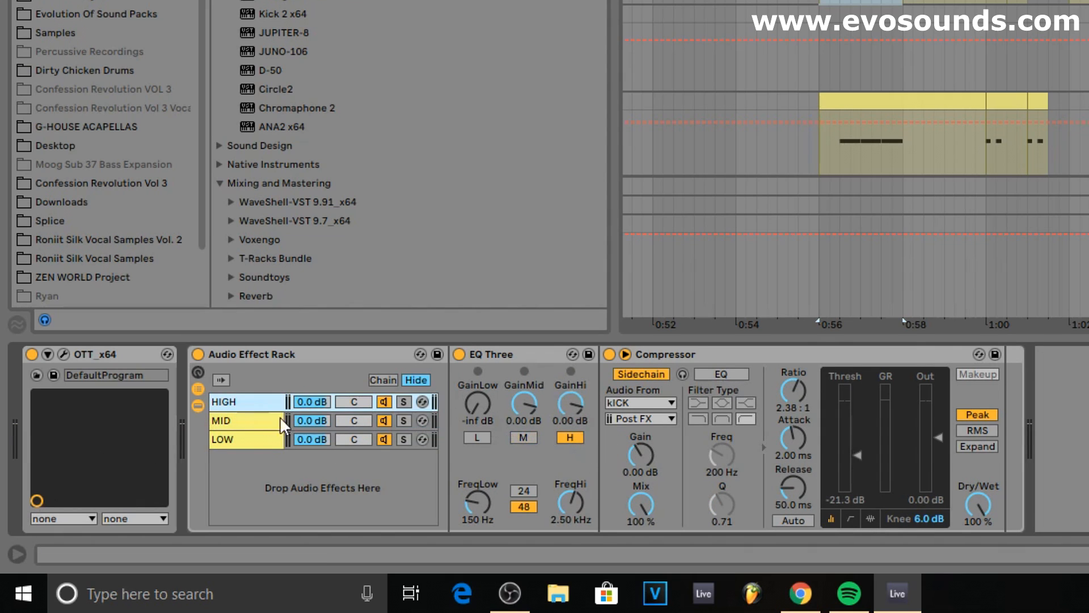
{"action": "left_click", "coordinate": [239, 447]}
Step: Solo the MID chain and set its Compressor threshold to -26.3 dB during playback
{"action": "left_click", "coordinate": [403, 421]}
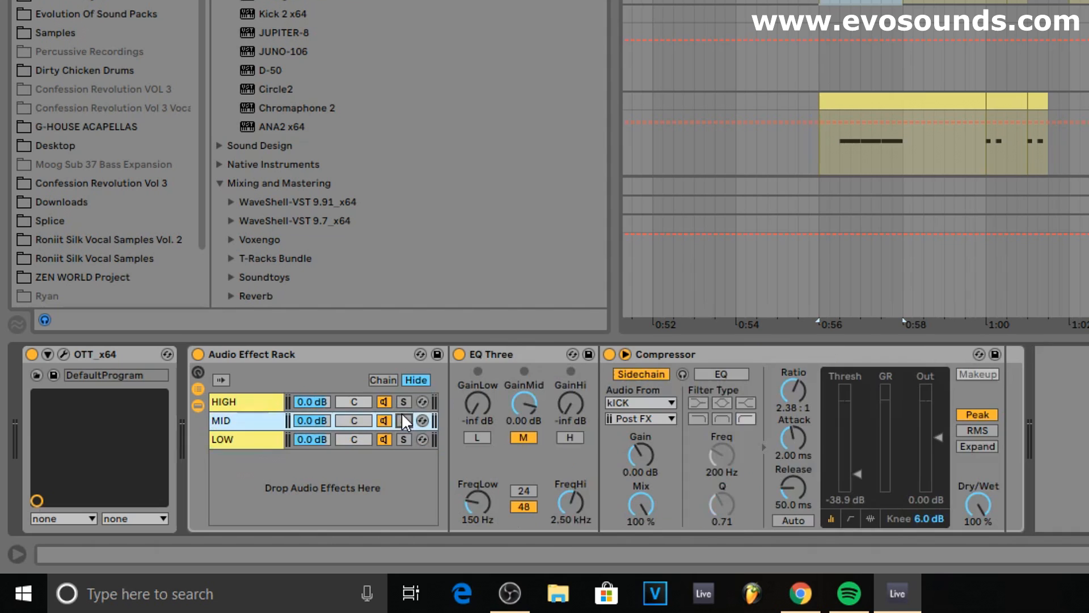
{"action": "left_click", "coordinate": [759, 360]}
{"action": "key", "text": "space"}
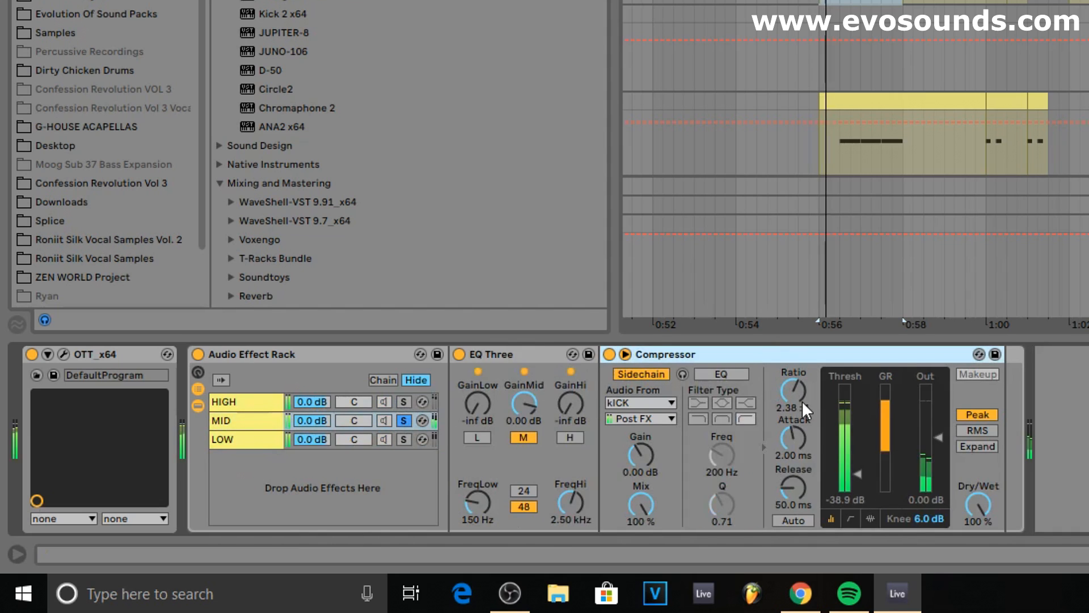
{"action": "left_click_drag", "start_coordinate": [866, 464], "coordinate": [867, 451]}
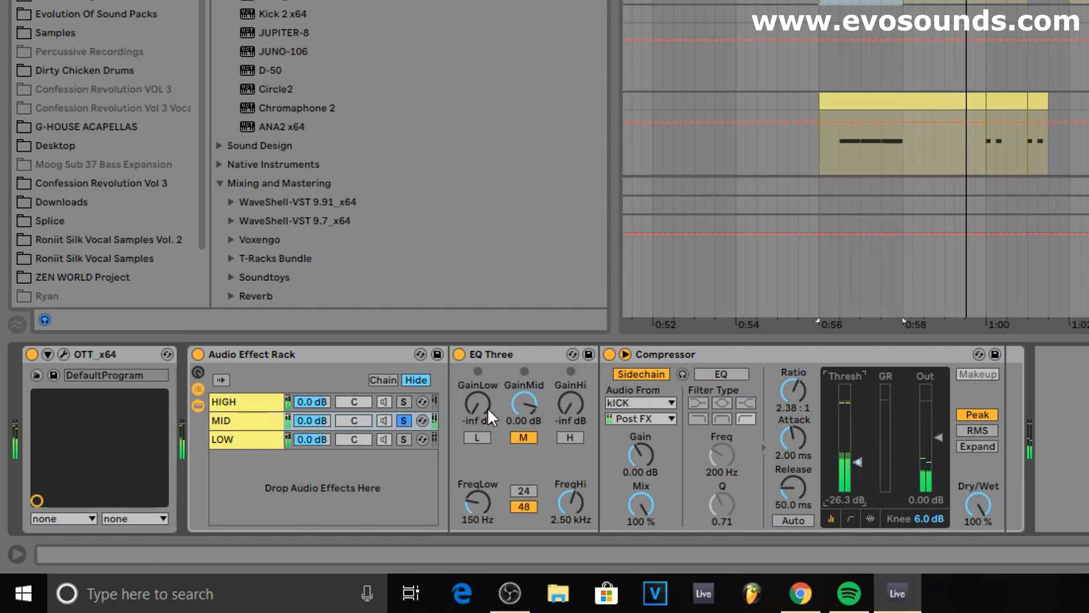
Step: Unsolo the MID chain and compare bass playback with the Audio Effect Rack off and on
{"action": "left_click", "coordinate": [401, 422]}
{"action": "left_click", "coordinate": [264, 403]}
{"action": "left_click", "coordinate": [250, 435]}
{"action": "left_click", "coordinate": [248, 406]}
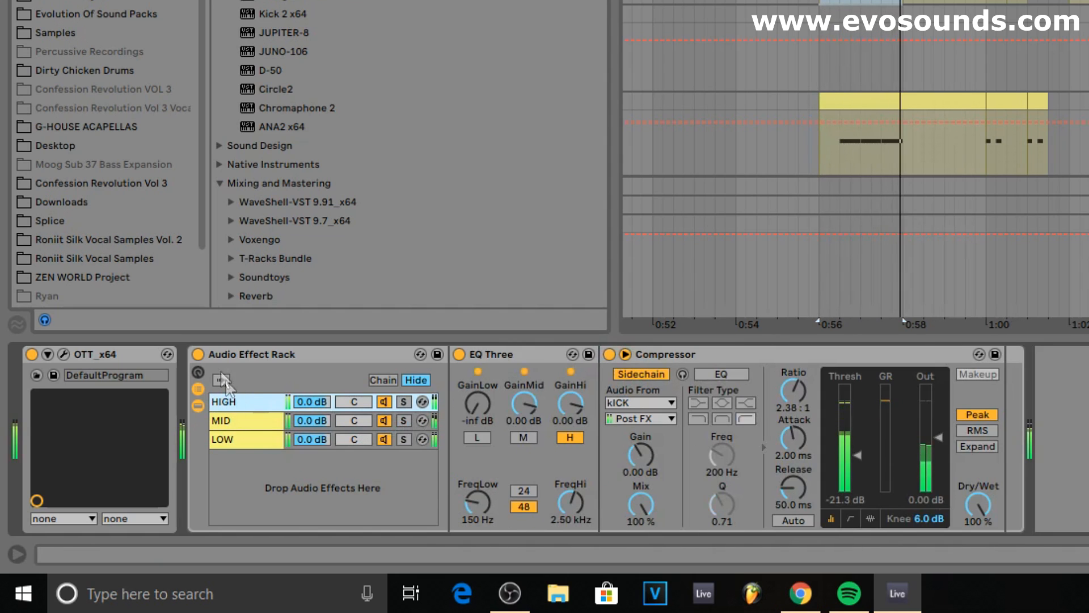
{"action": "left_click", "coordinate": [197, 351]}
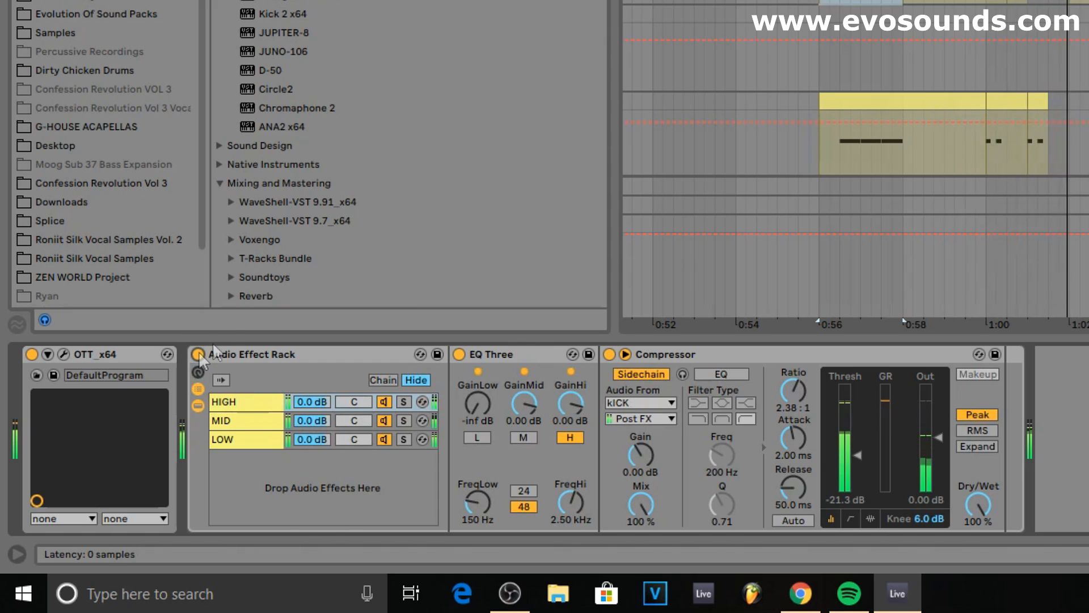
Step: Review the device settings of the MID, LOW and HIGH chains while the bass plays
{"action": "left_click", "coordinate": [240, 419]}
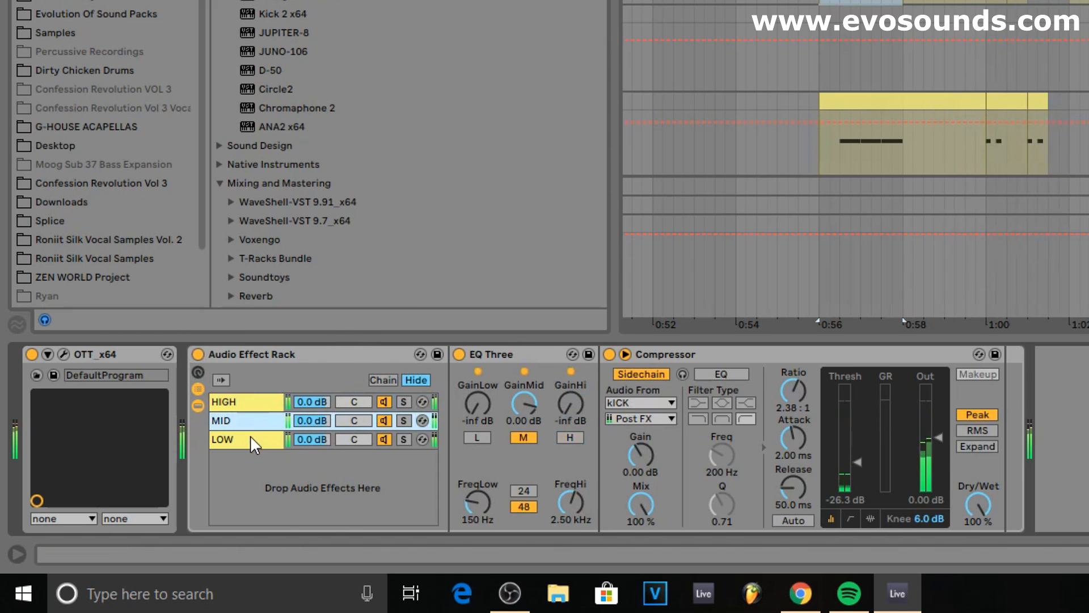
{"action": "left_click", "coordinate": [250, 434]}
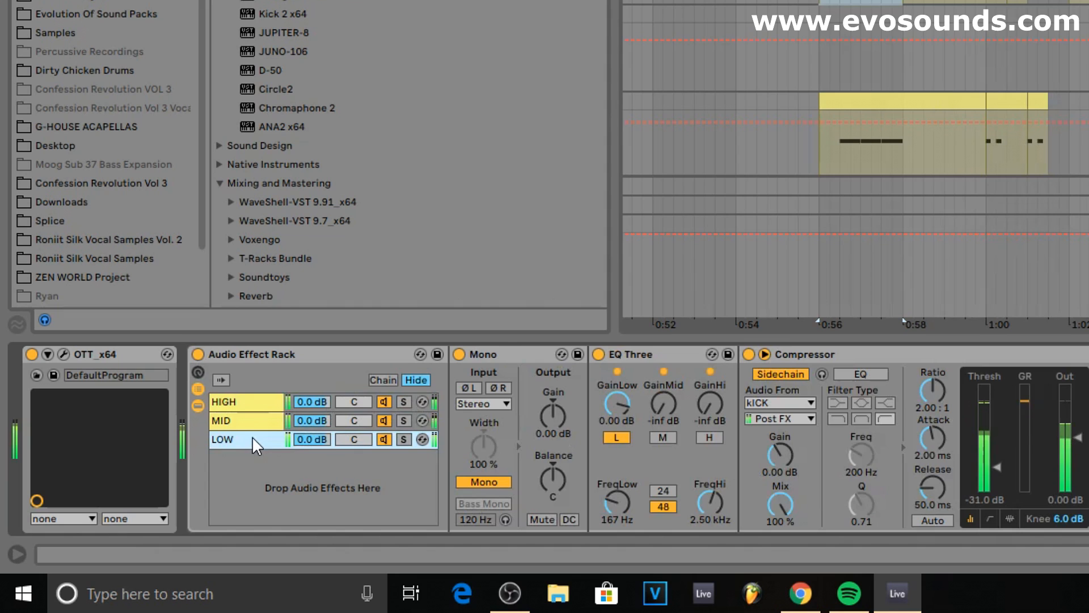
{"action": "left_click", "coordinate": [245, 421]}
{"action": "left_click", "coordinate": [241, 405]}
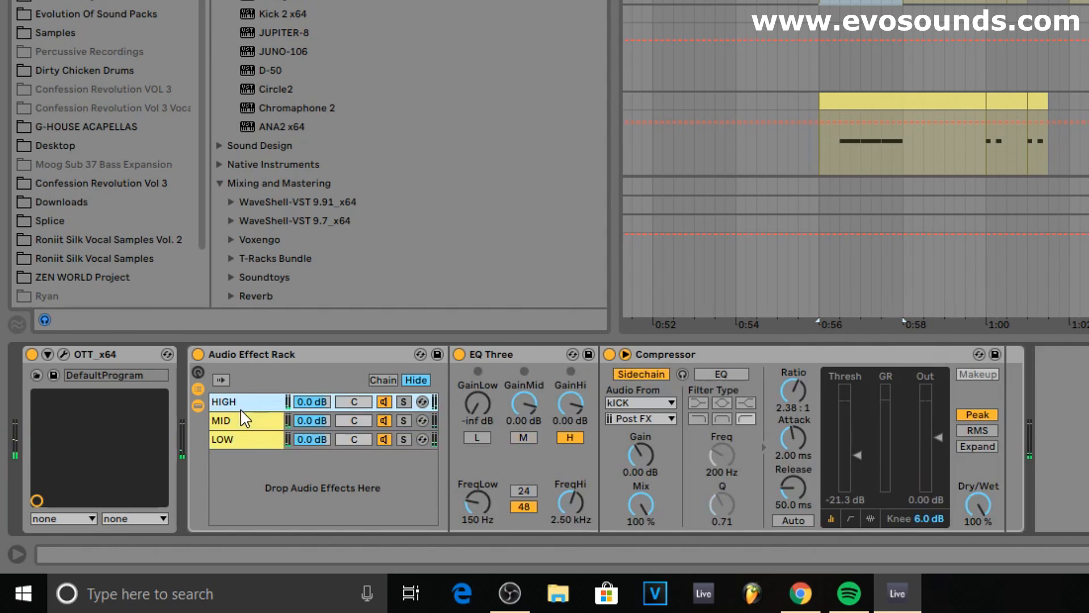
Step: Duplicate the Compressor in the MID chain and set the copy's sidechain source to CLAP
{"action": "left_click", "coordinate": [245, 420]}
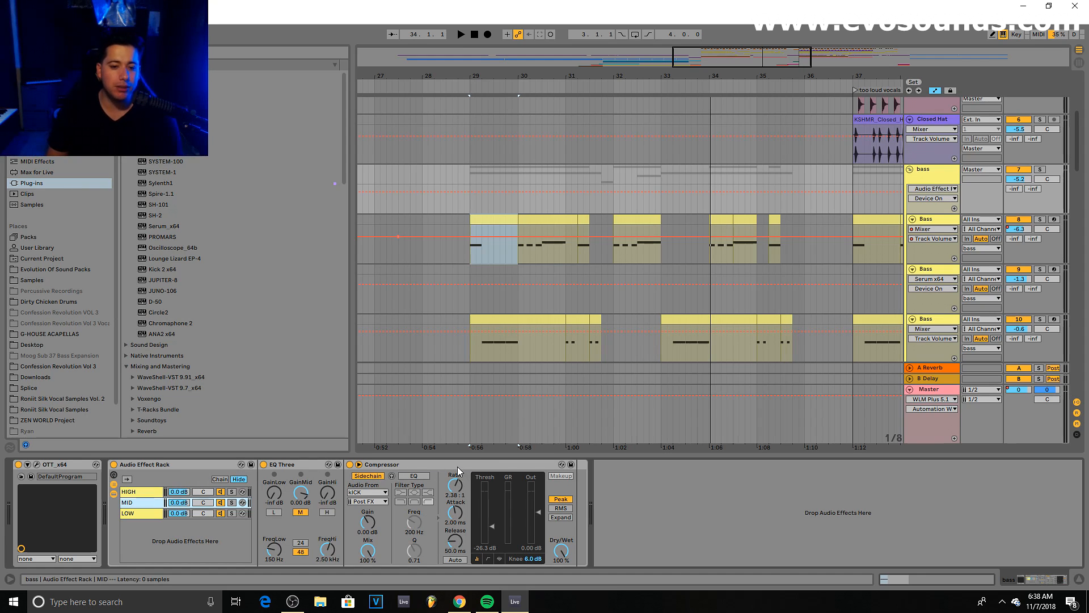
{"action": "scroll", "coordinate": [766, 230], "scroll_direction": "up", "scroll_amount": 5}
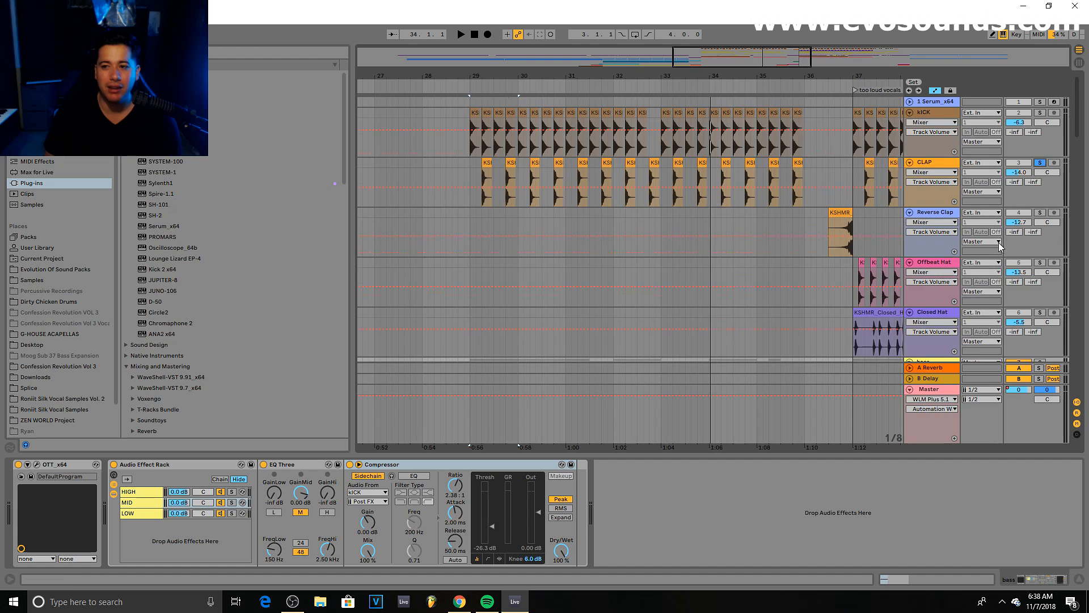
{"action": "scroll", "coordinate": [1001, 244], "scroll_direction": "down", "scroll_amount": 4}
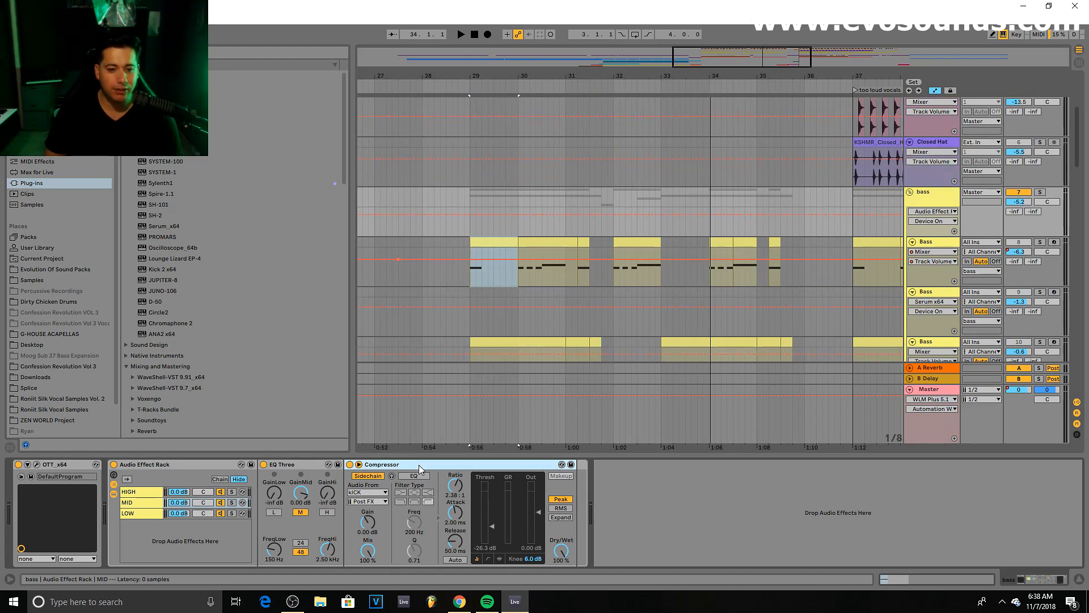
{"action": "key", "text": "ctrl+d"}
{"action": "left_click", "coordinate": [603, 492]}
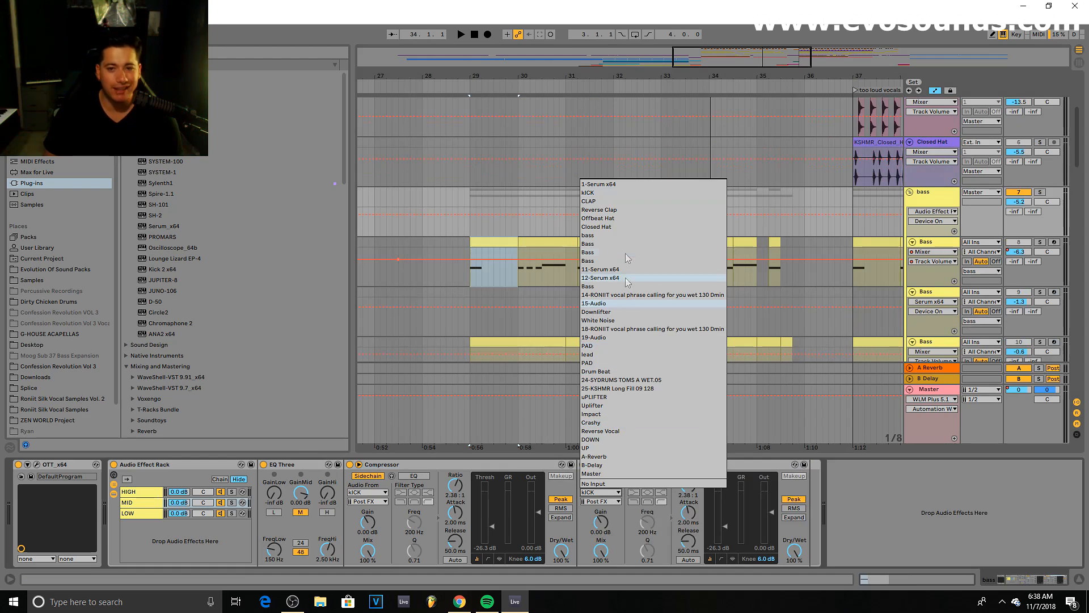
{"action": "left_click", "coordinate": [633, 202]}
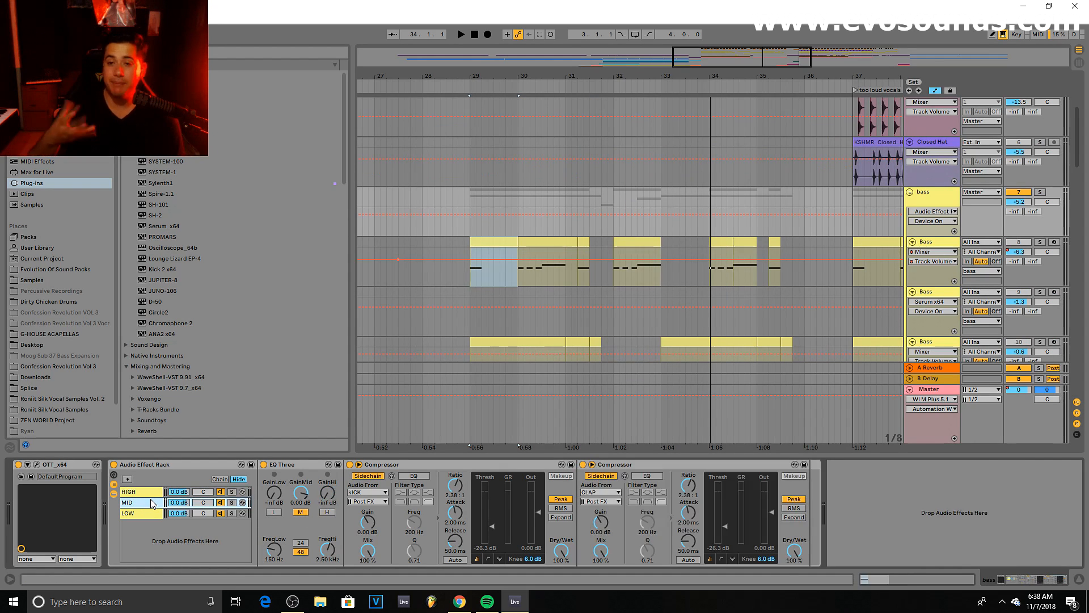
Step: Solo the bass group and set the clap-sidechained Compressor's threshold to -45.5 dB during playback
{"action": "key", "text": "space"}
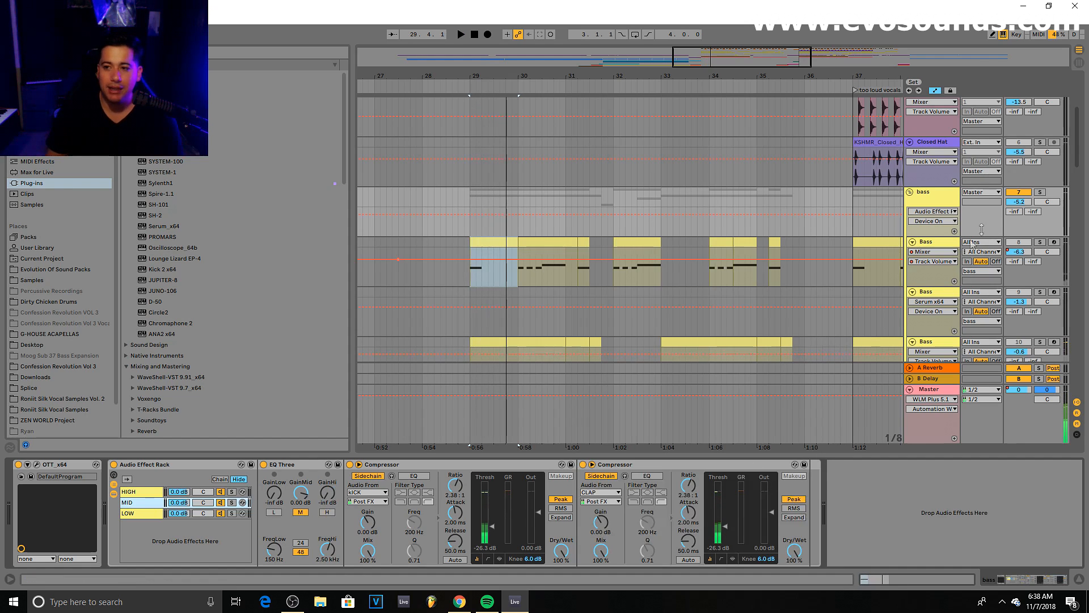
{"action": "left_click", "coordinate": [1040, 194]}
{"action": "key", "text": "space"}
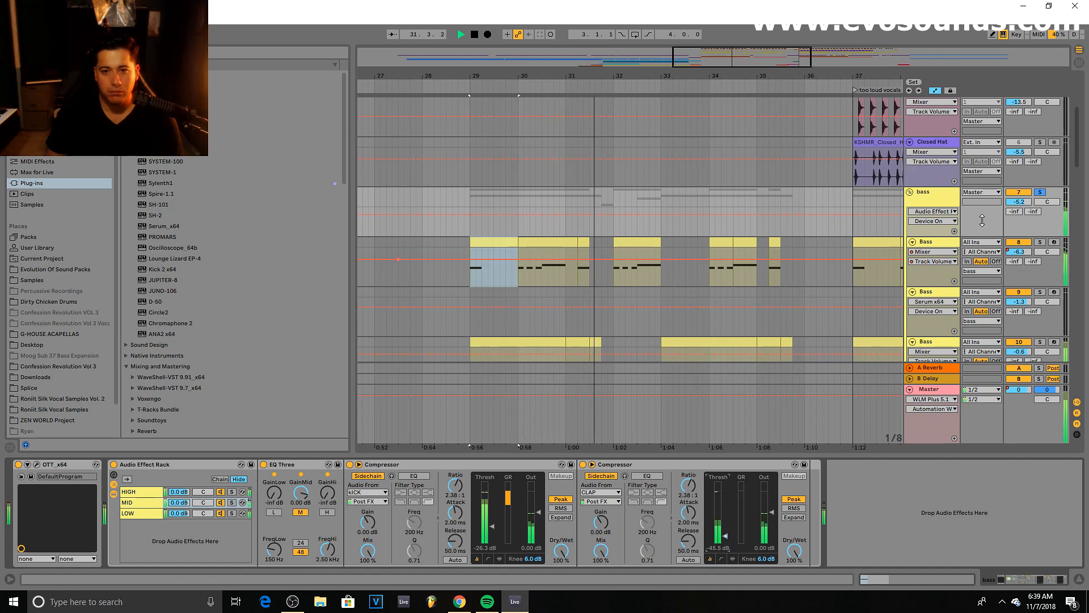
Step: Unsolo the bass group for full-mix playback and remove the clap-sidechained Compressor from the MID chain
{"action": "left_click", "coordinate": [1039, 193]}
{"action": "key", "text": "space"}
{"action": "key", "text": "space"}
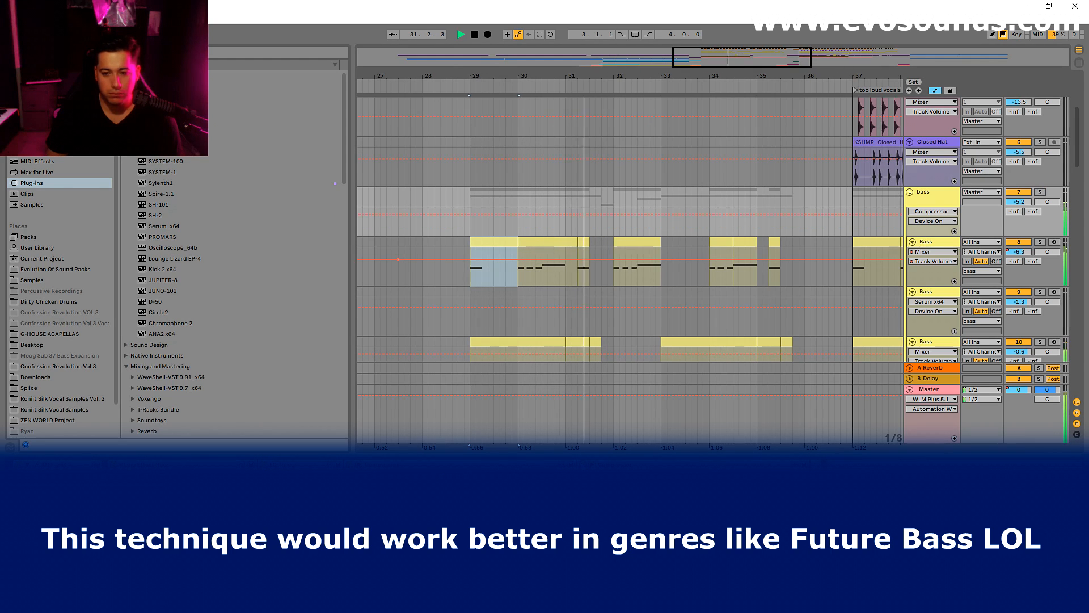
{"action": "key", "text": "space"}
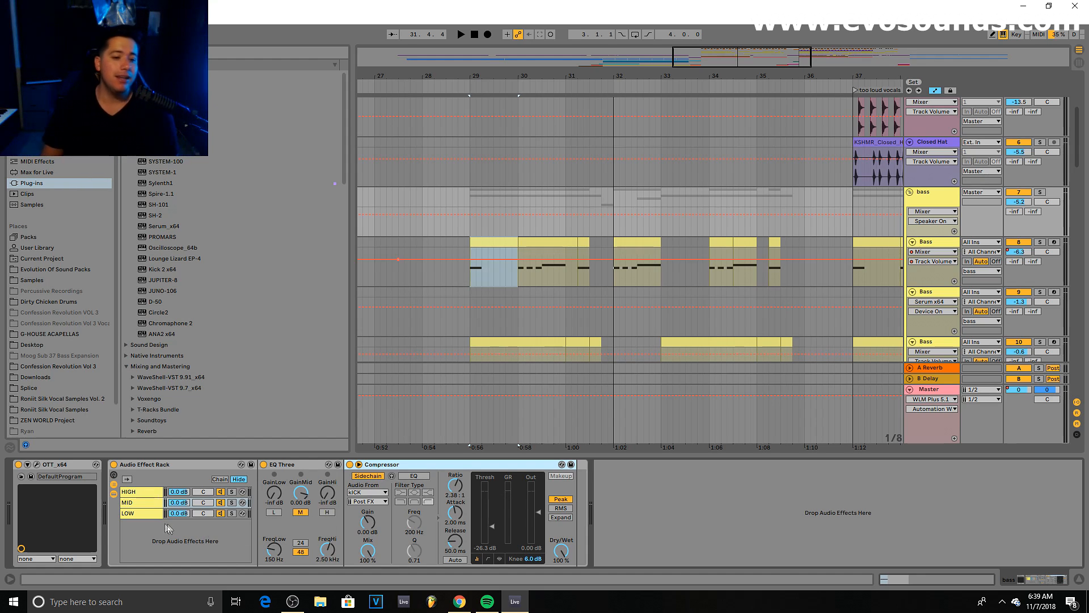
Step: Delete the MID chain from the Audio Effect Rack
{"action": "left_click", "coordinate": [138, 504]}
{"action": "key", "text": "Delete"}
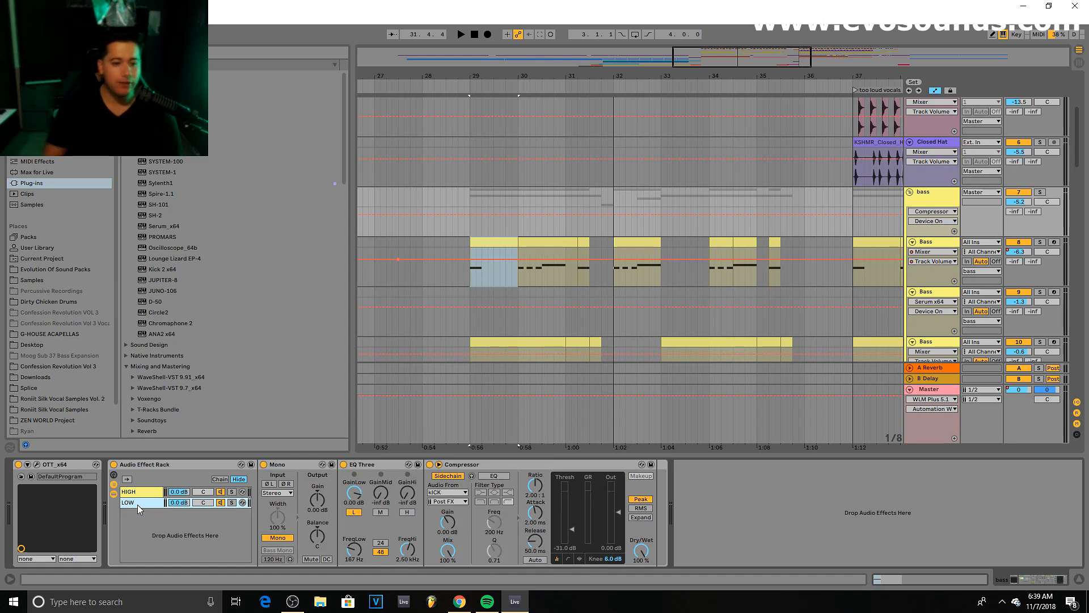